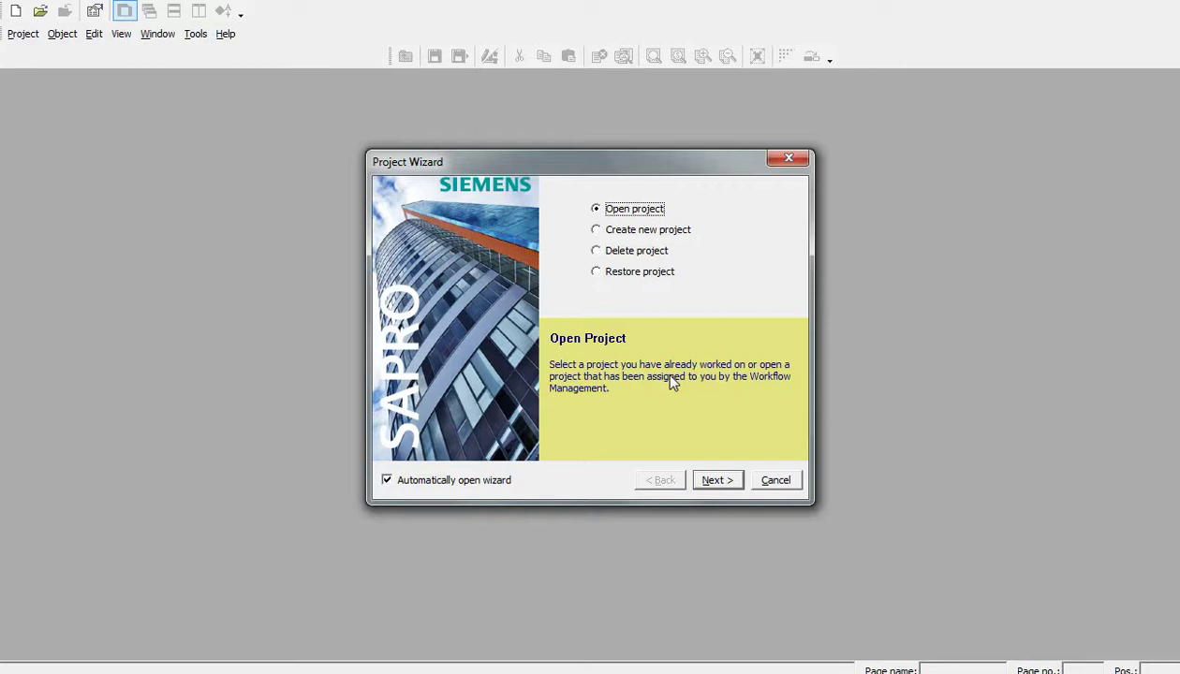
Create project POL687_example4 in the Project Wizard from the CAS template for Climatix (POL687) REV26
left_click(667, 230)
left_click(716, 479)
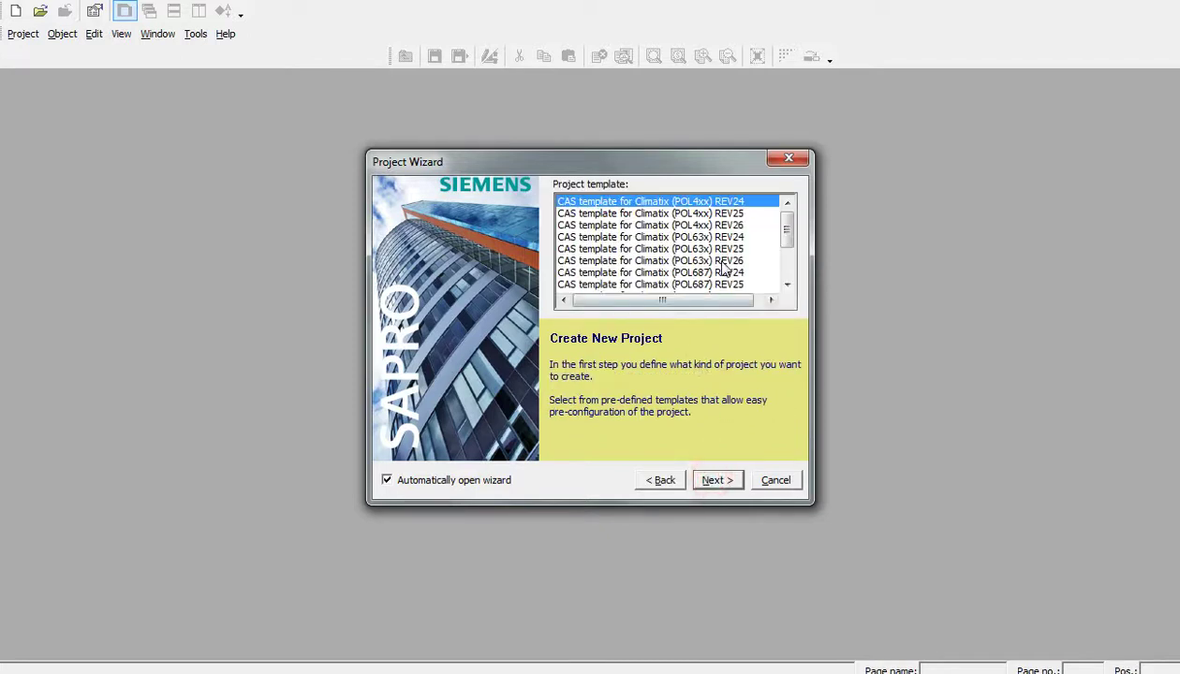
left_click_drag(787, 230, 789, 262)
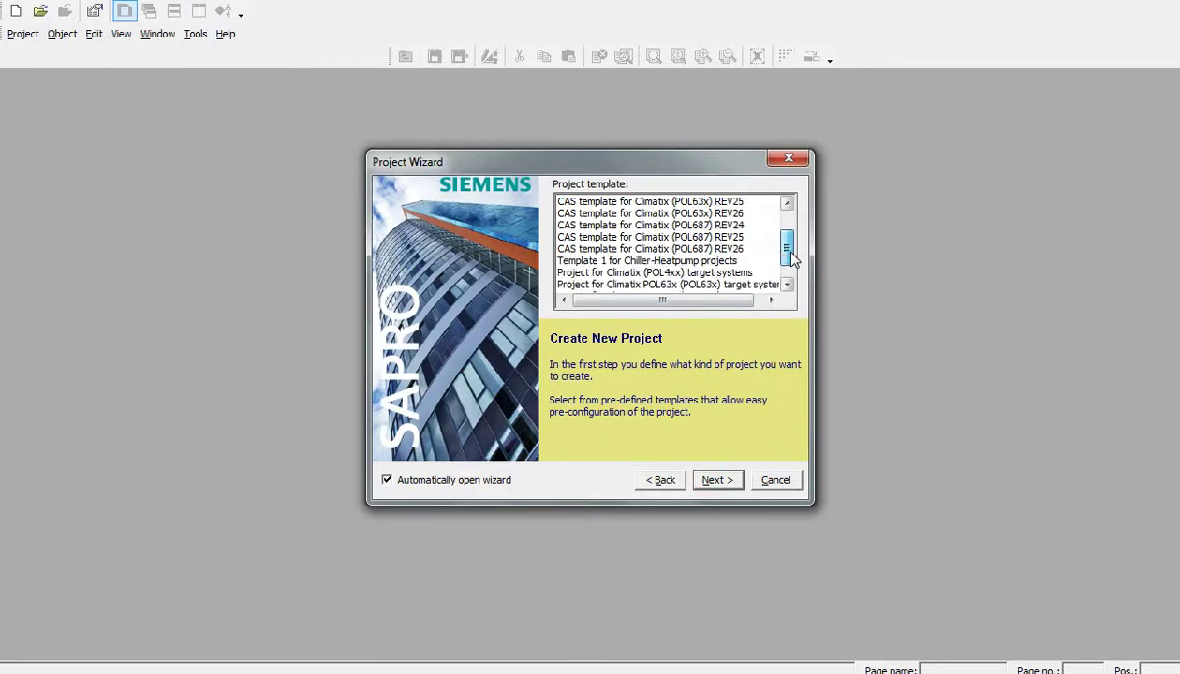
left_click(720, 250)
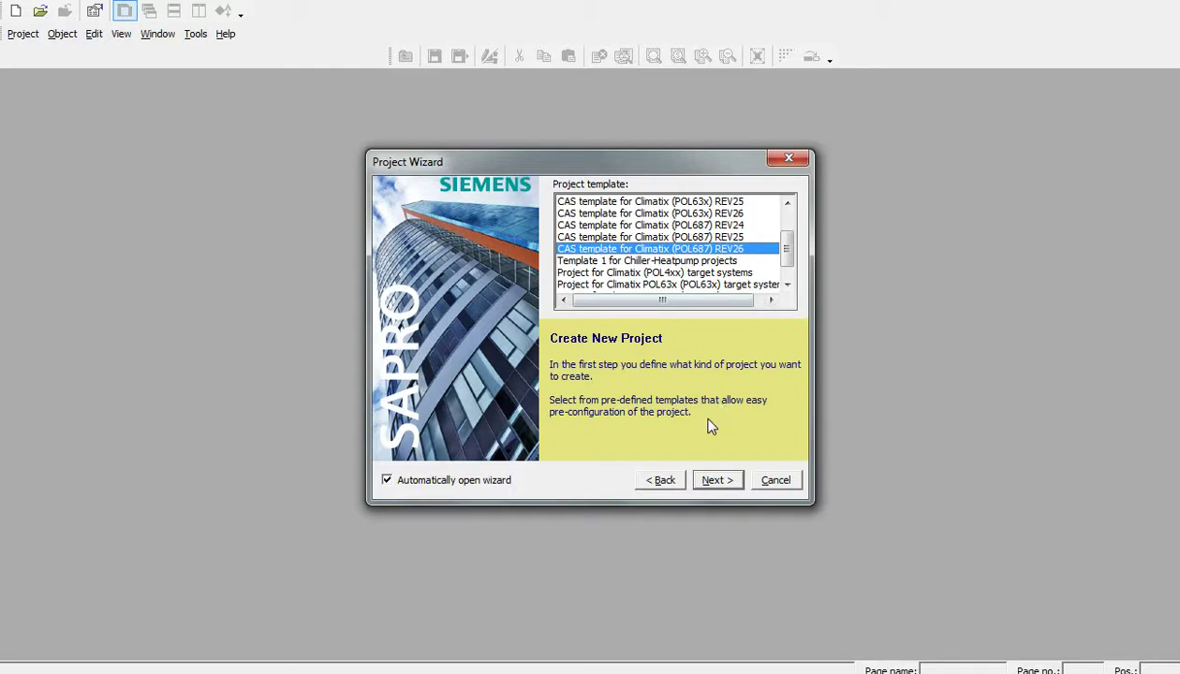
left_click(712, 484)
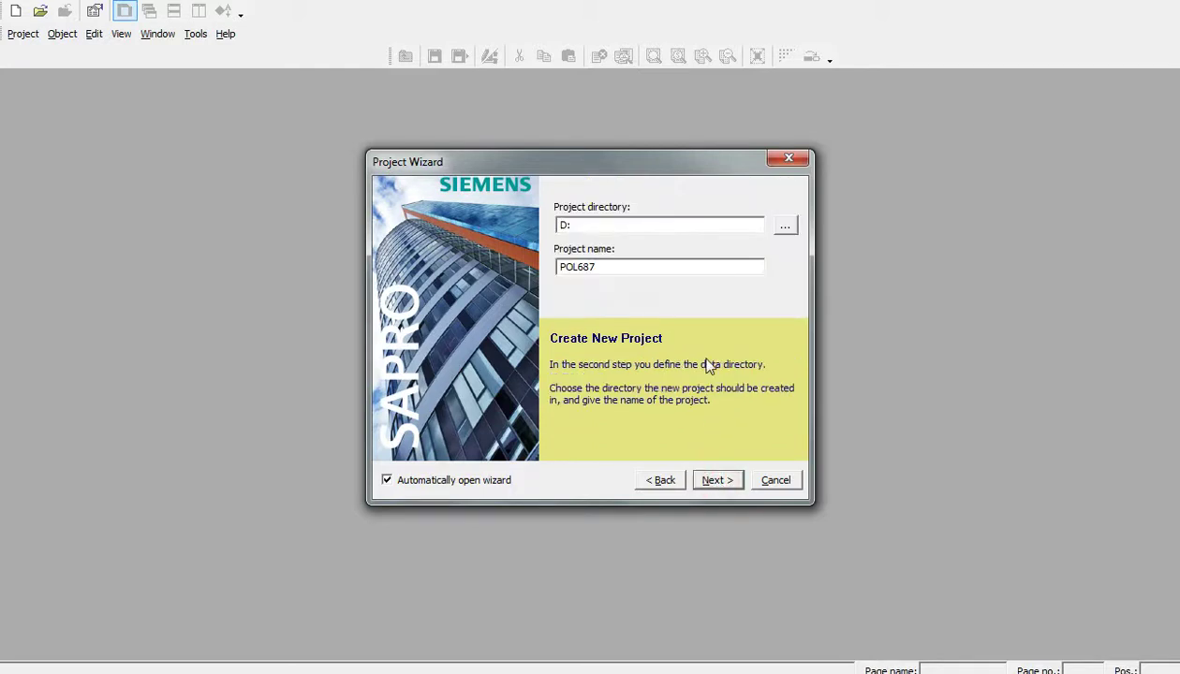
left_click(667, 271)
left_click(717, 480)
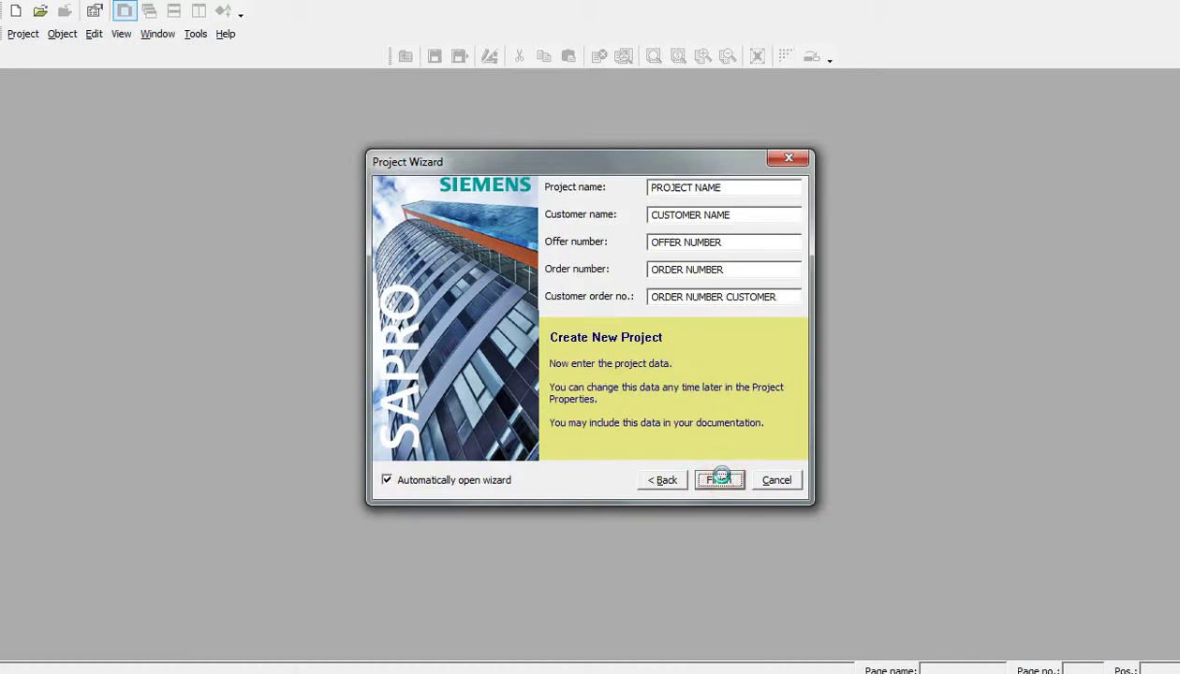
left_click(719, 479)
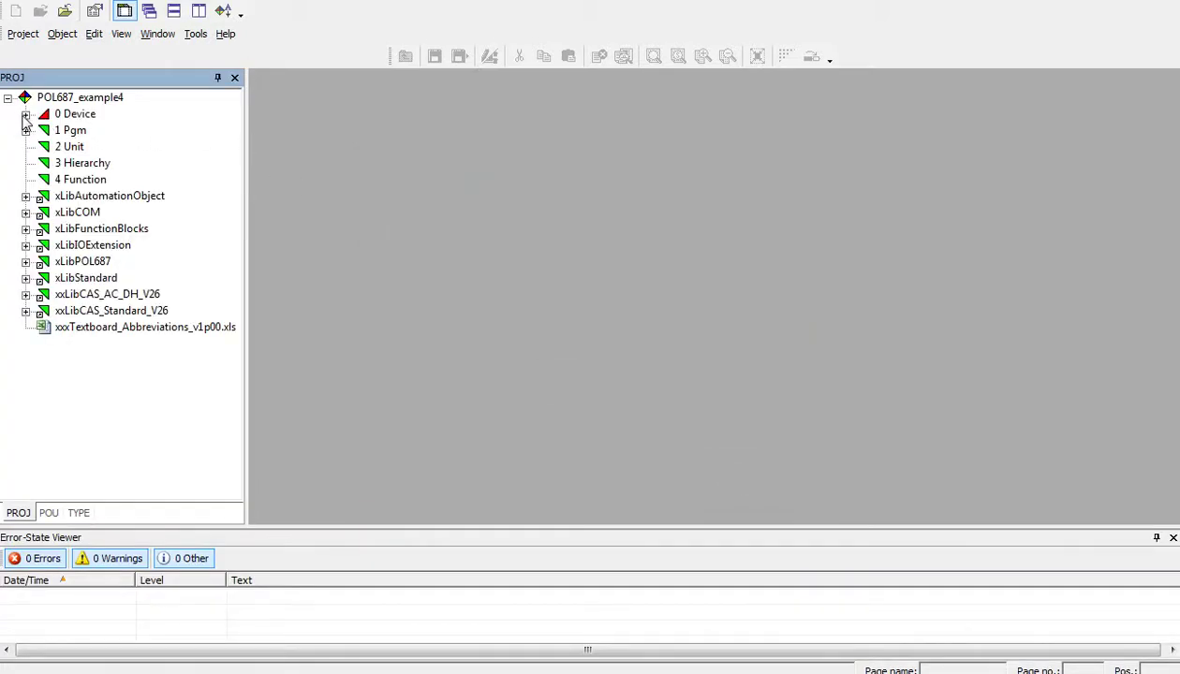
Highlight the xxLibCAS_AC_DH_V26 and xxLibCAS_Standard_V26 libraries in the PROJ tree
left_click(89, 296)
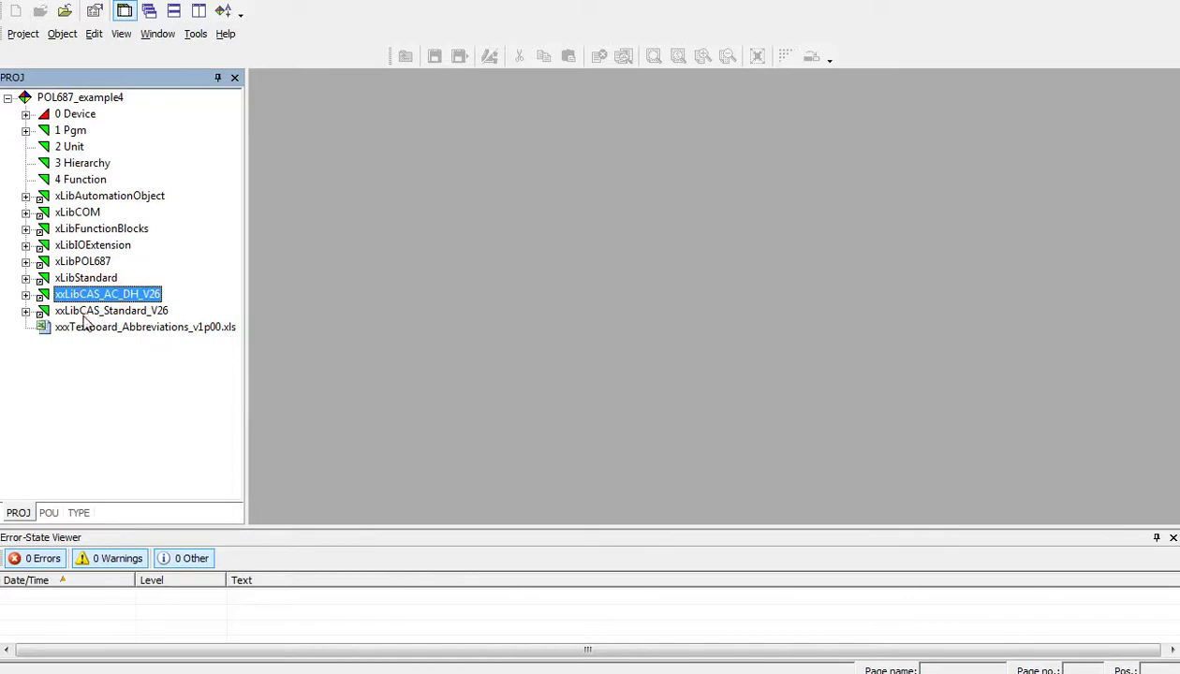
left_click(85, 314)
left_click(102, 295)
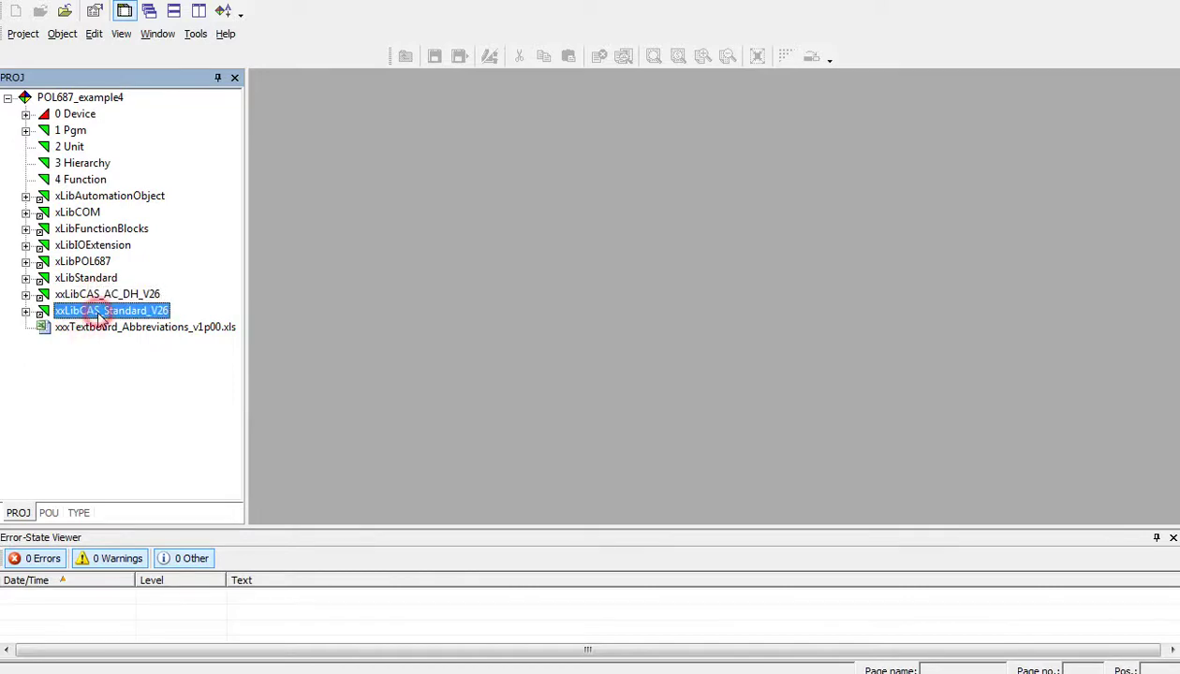
left_click(97, 297)
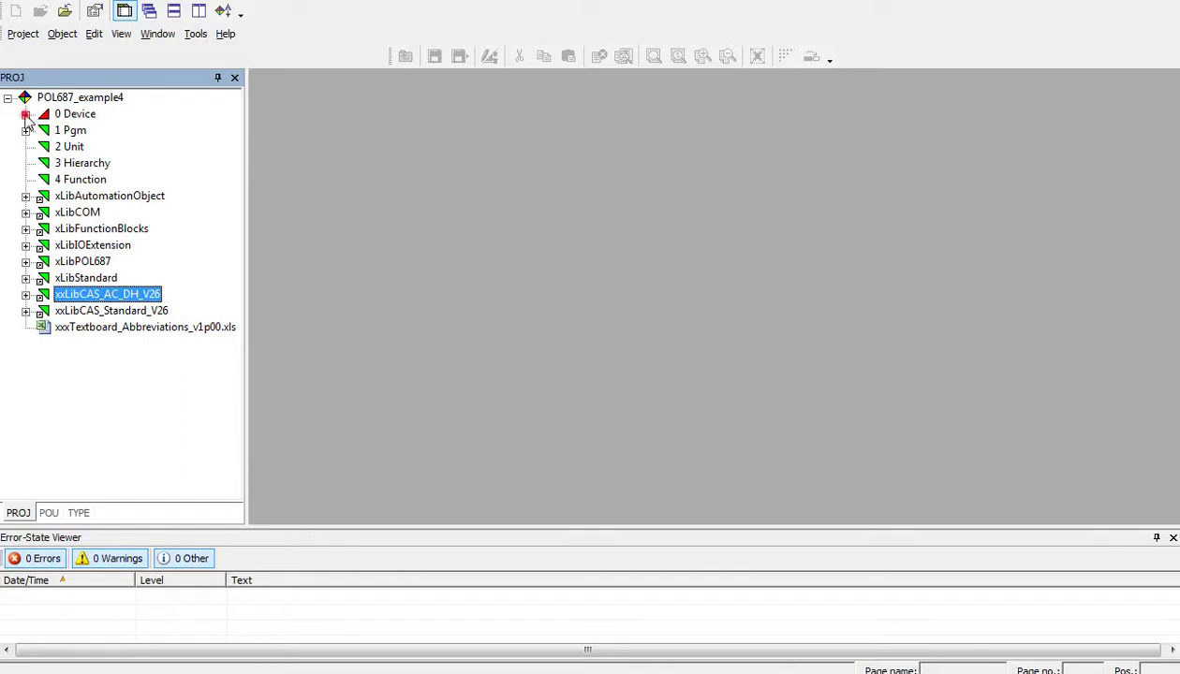
Expand 0 Device and POL687, pointing out GlobalCAS and GlobalStandardCAS
left_click(25, 114)
left_click(43, 130)
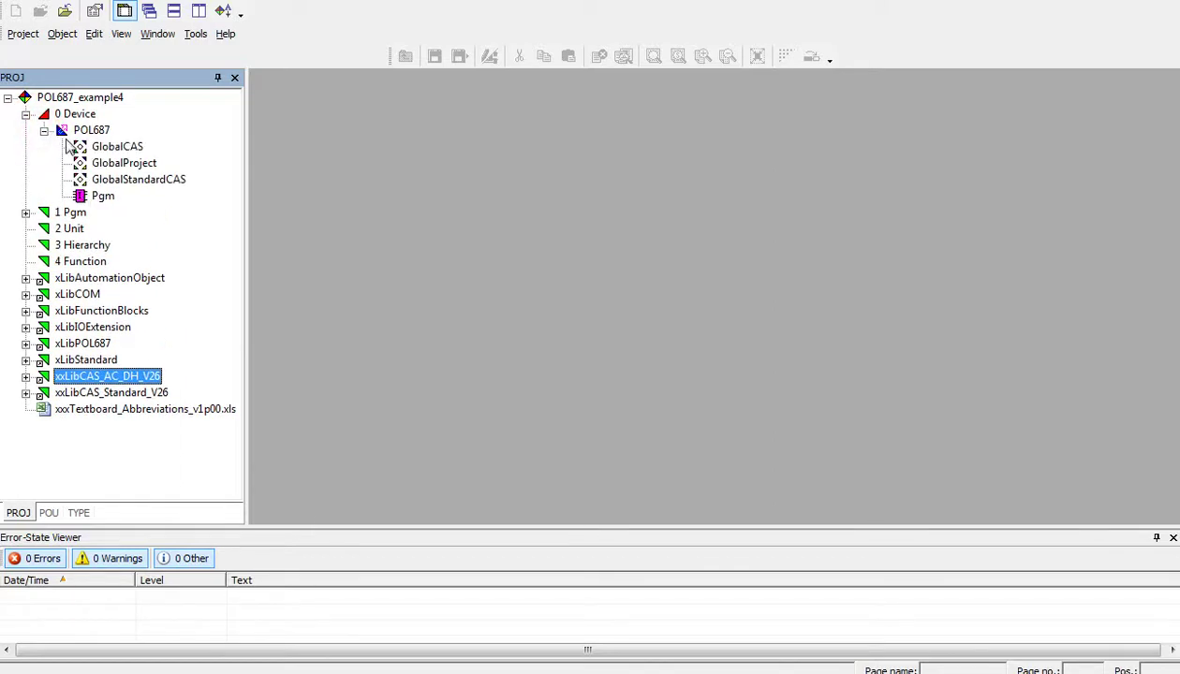
left_click(118, 148)
left_click(139, 179)
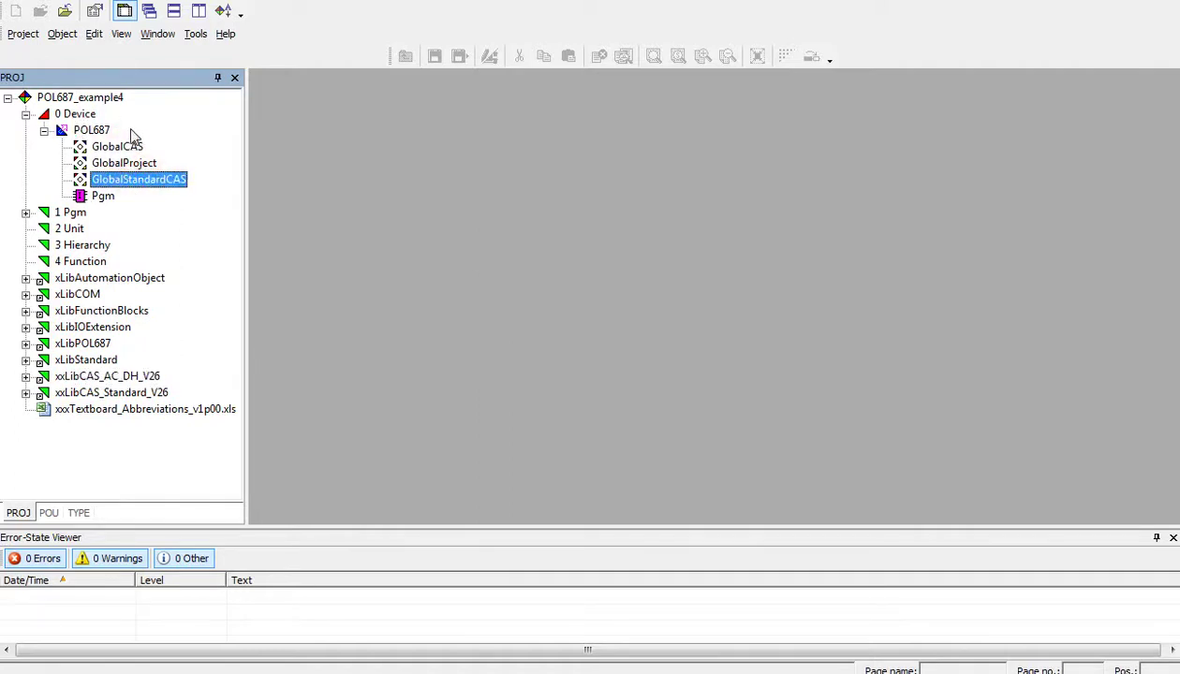
Open Pgm in the POU editor, then select the xxLibCAS_Standard_V26 library
double_click(103, 197)
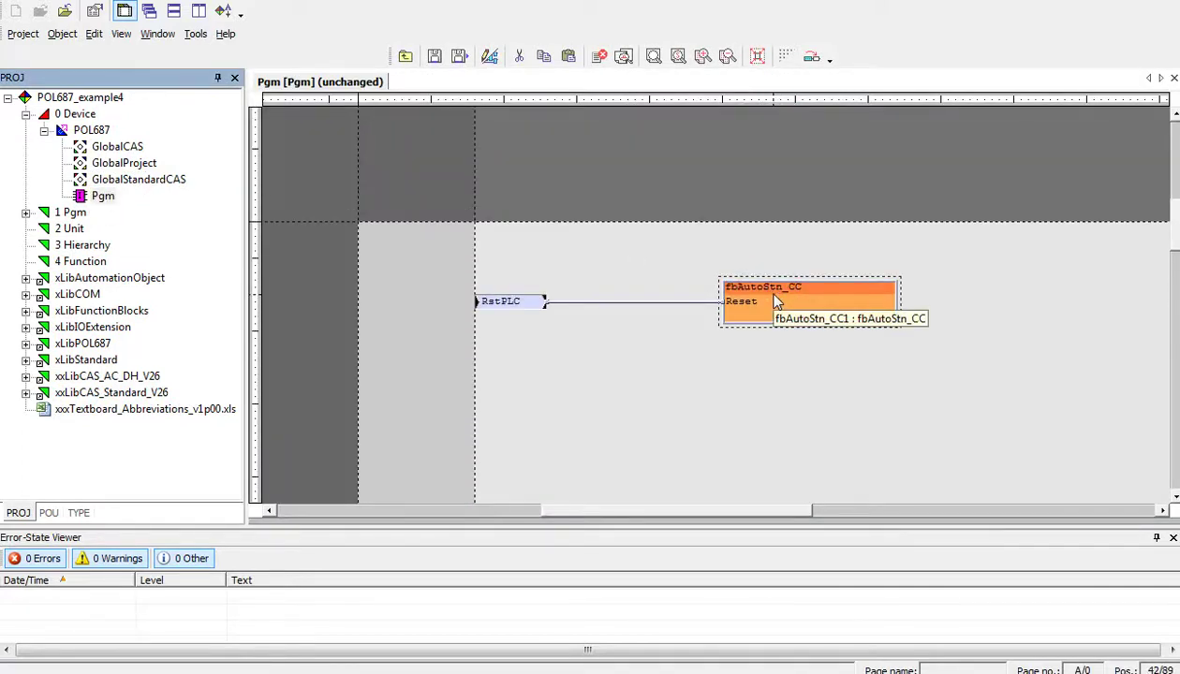
left_click(108, 394)
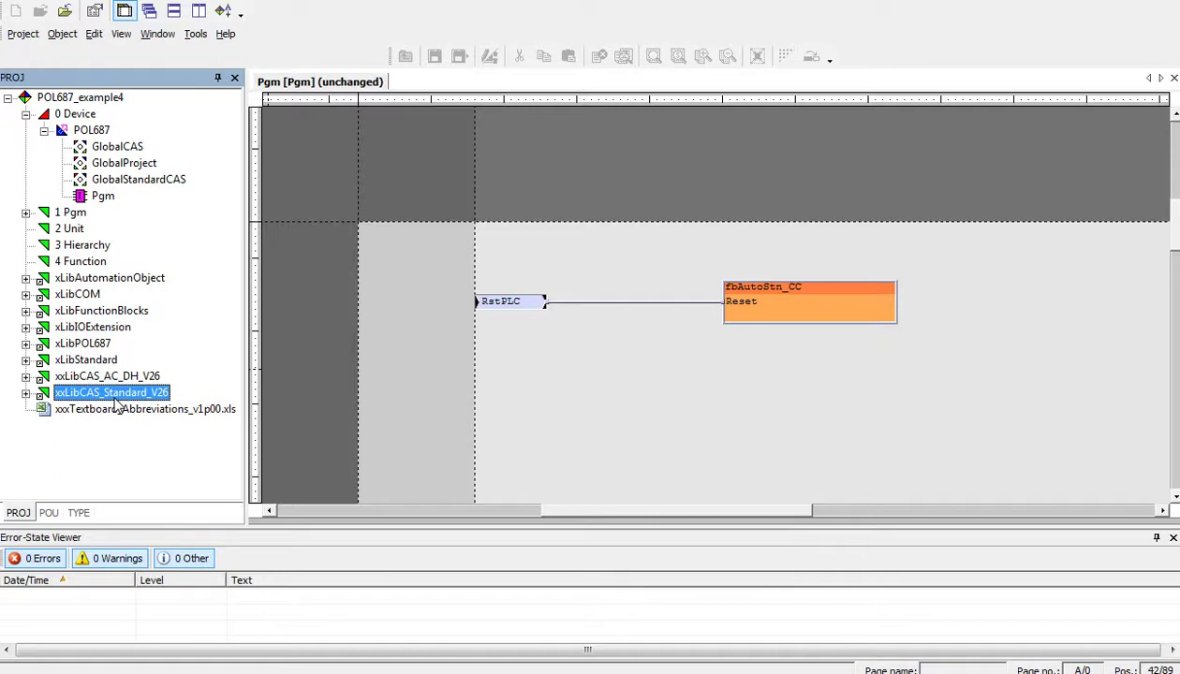
Delete xxLibCAS_Standard_V26 and xxLibCAS_AC_DH_V26, confirming each with Ano
key("Delete")
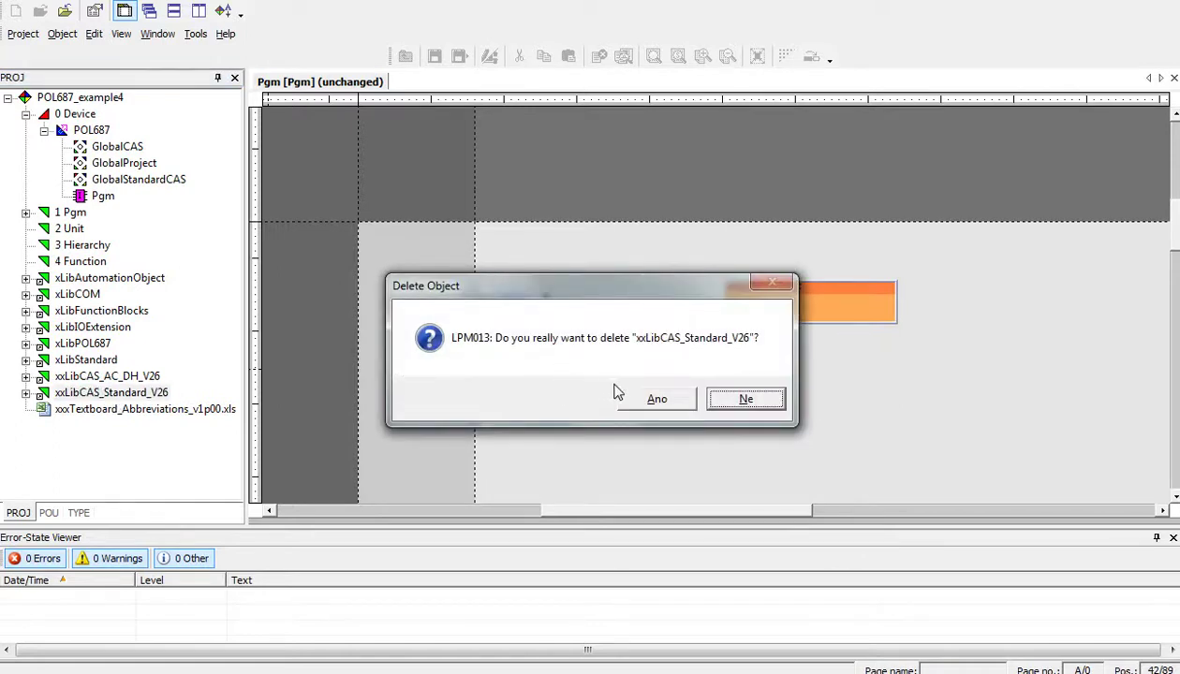
left_click(636, 403)
left_click(161, 376)
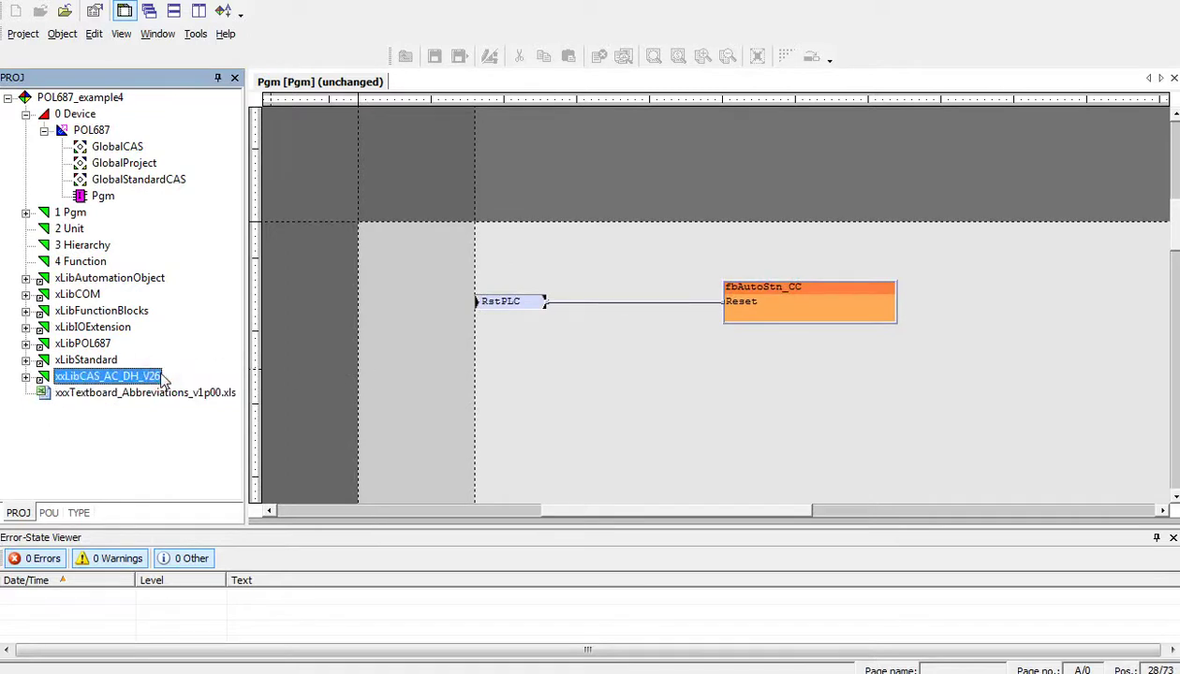
key("Delete")
left_click(665, 401)
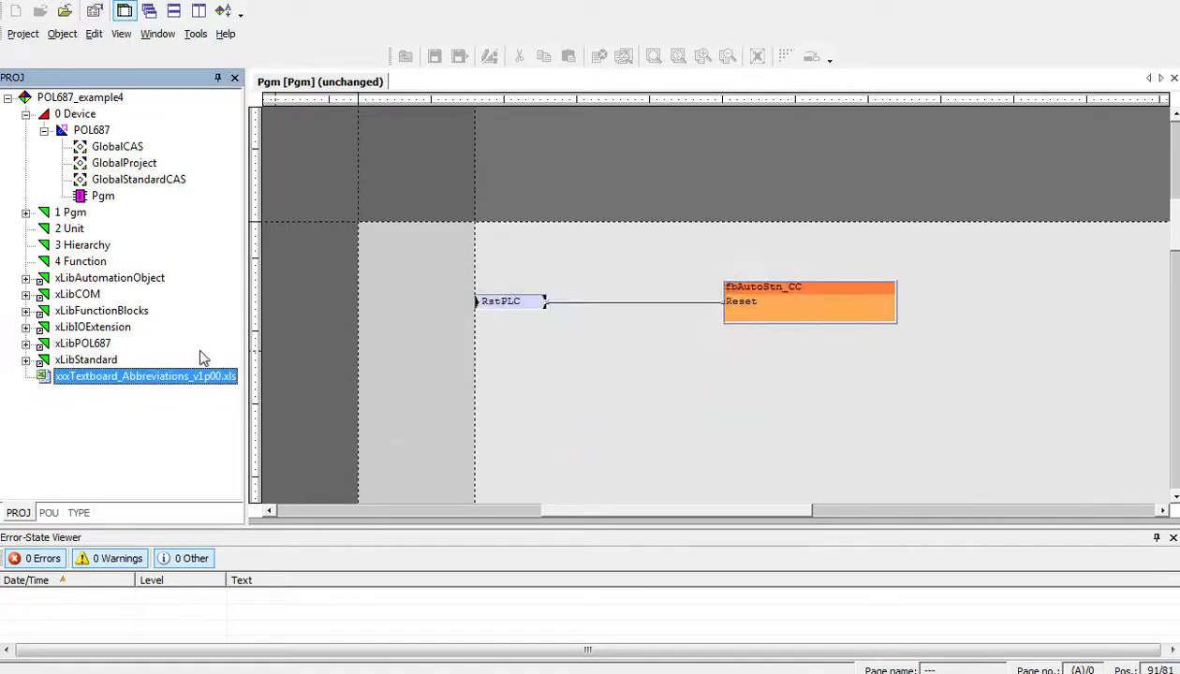
key("Up")
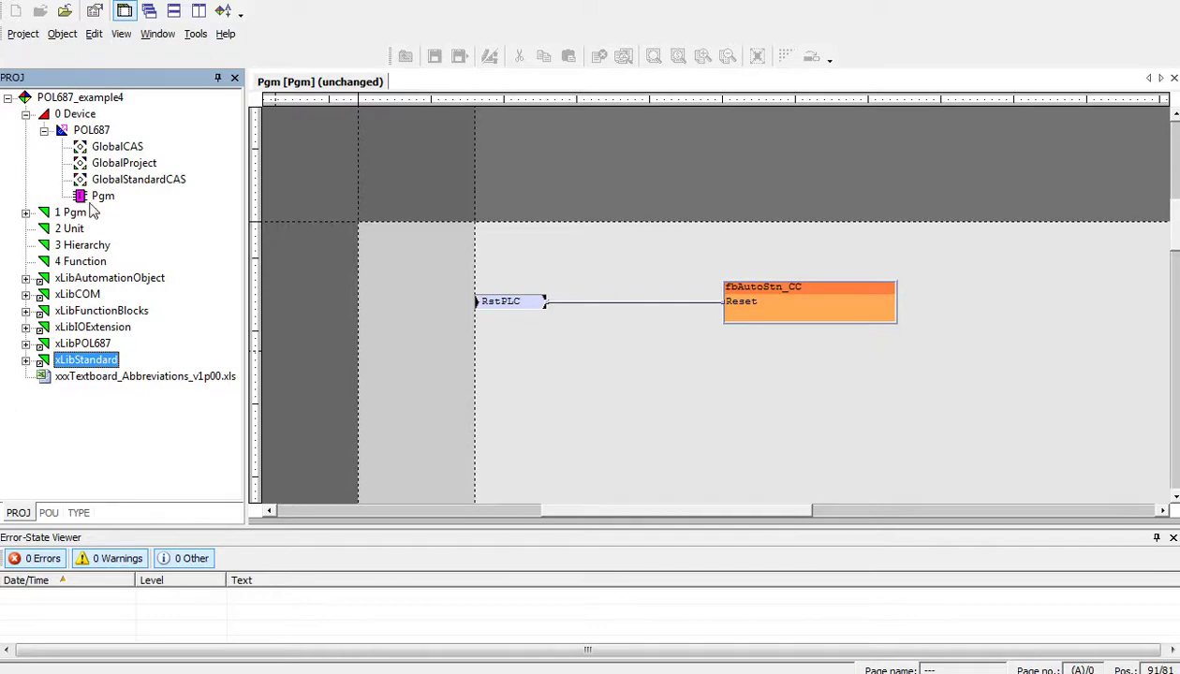
Navigate in Windows Explorer to C: SYSTEM and open Program Files (x86)
left_click(167, 99)
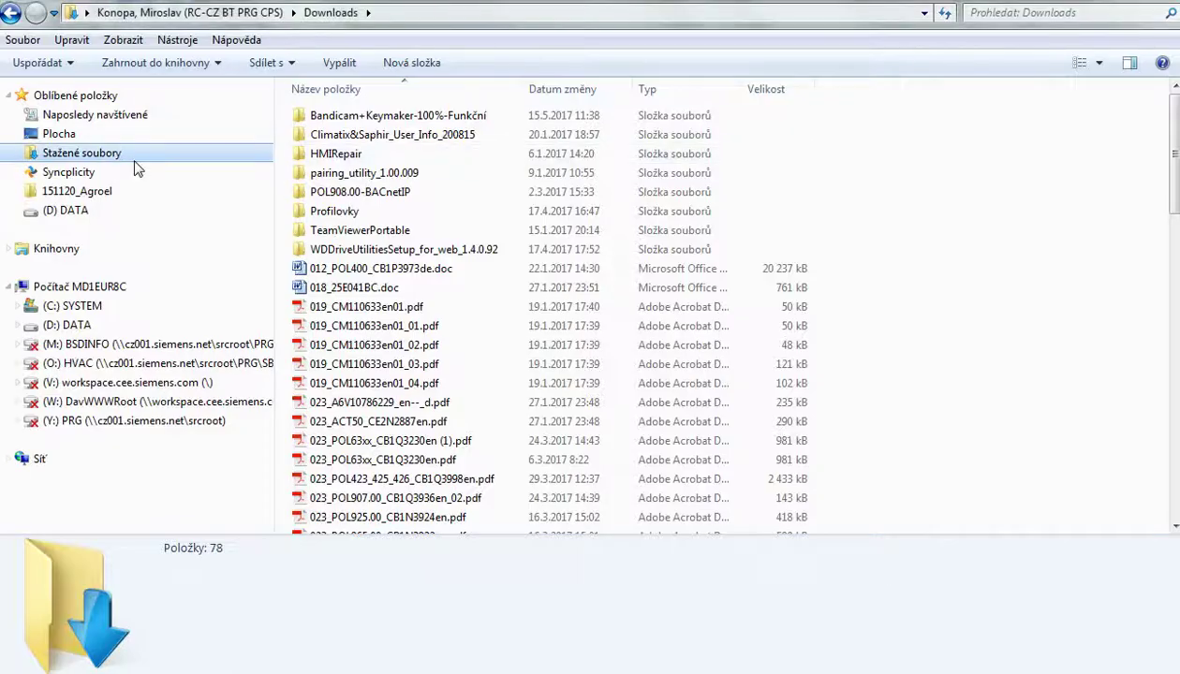
left_click(82, 307)
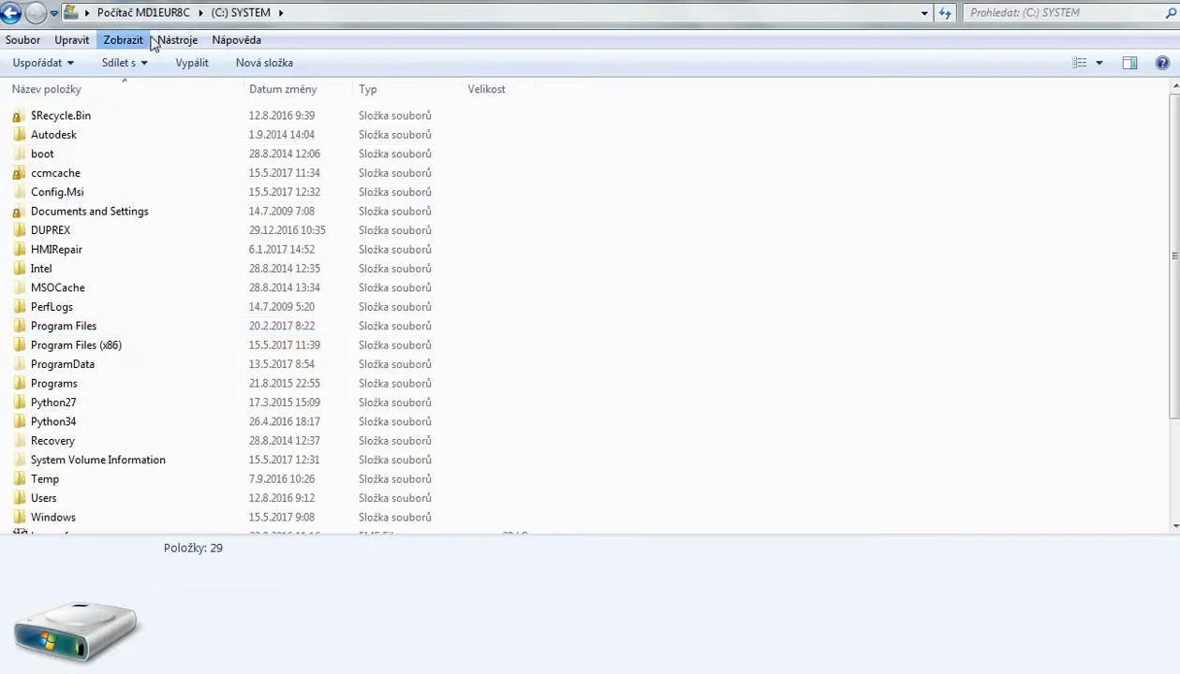
left_click(141, 12)
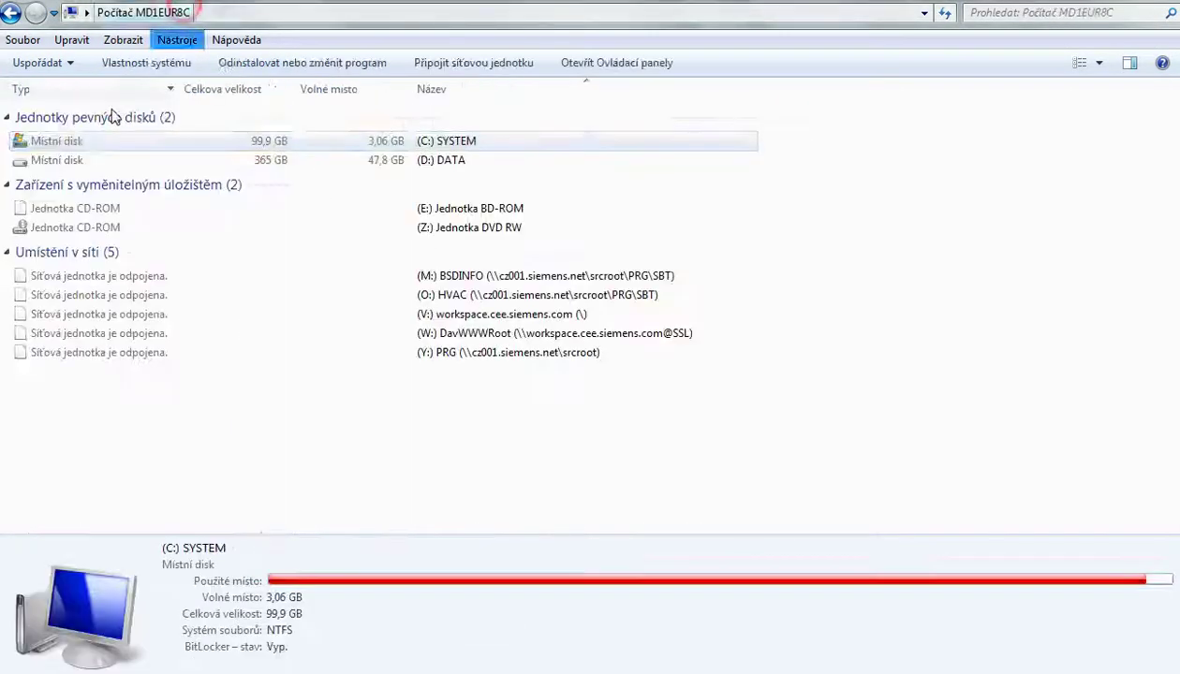
left_click(147, 160)
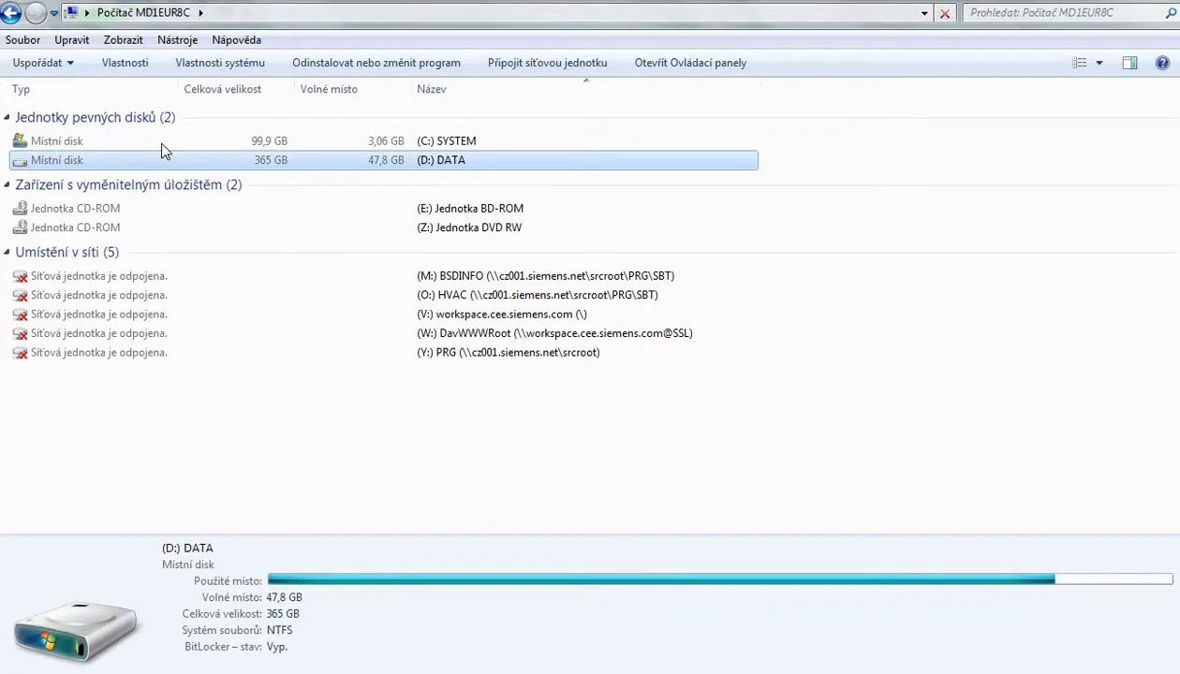
double_click(159, 141)
double_click(116, 345)
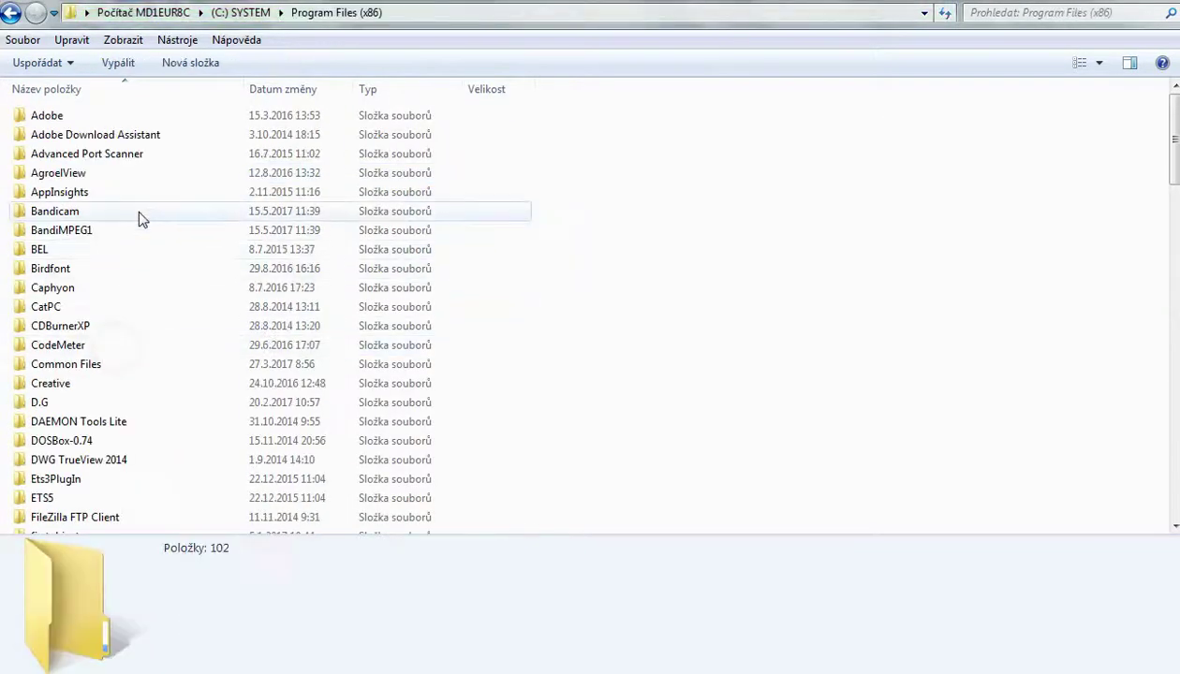
Locate and open the SBT folder in Program Files (x86)
scroll(131, 412, "down", 5)
scroll(132, 413, "down", 3)
scroll(132, 413, "down", 4)
scroll(132, 413, "down", 5)
scroll(132, 413, "down", 5)
left_click(117, 332)
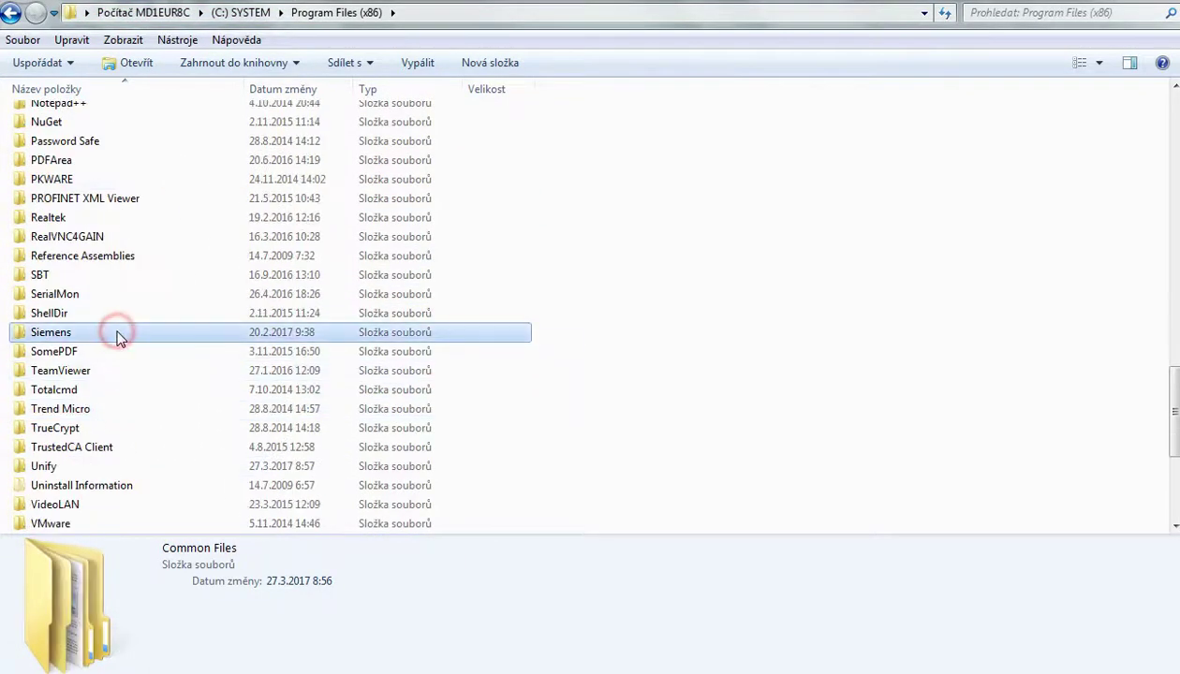
key("Down")
key("s")
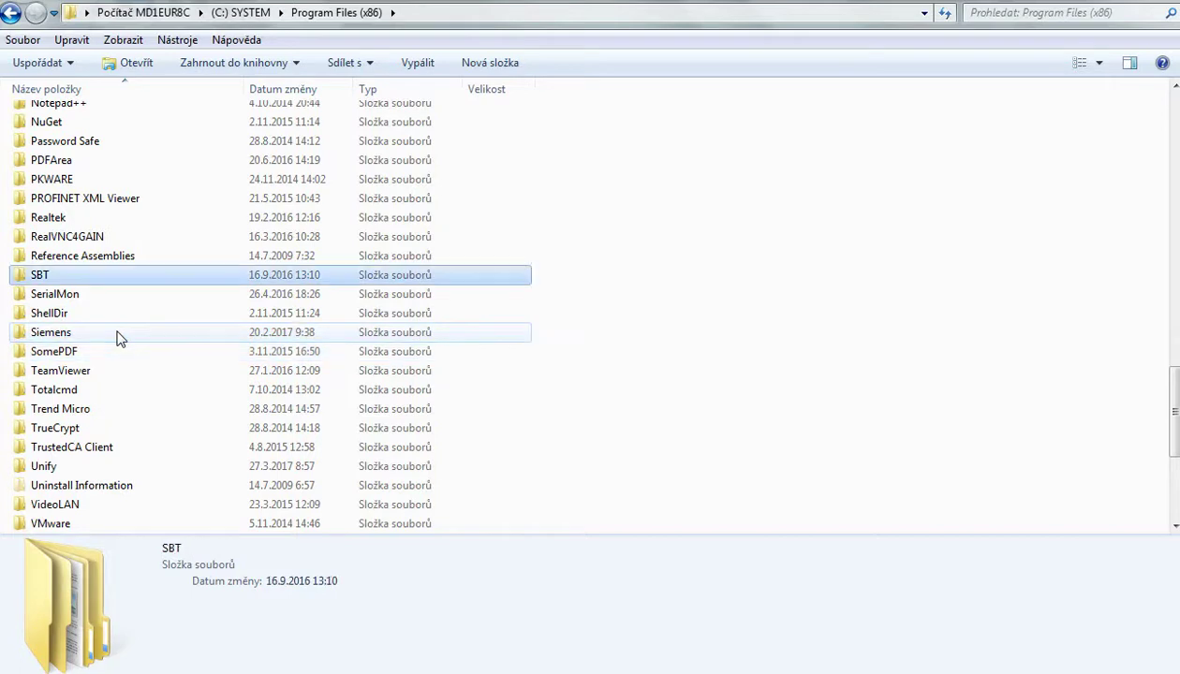
double_click(141, 276)
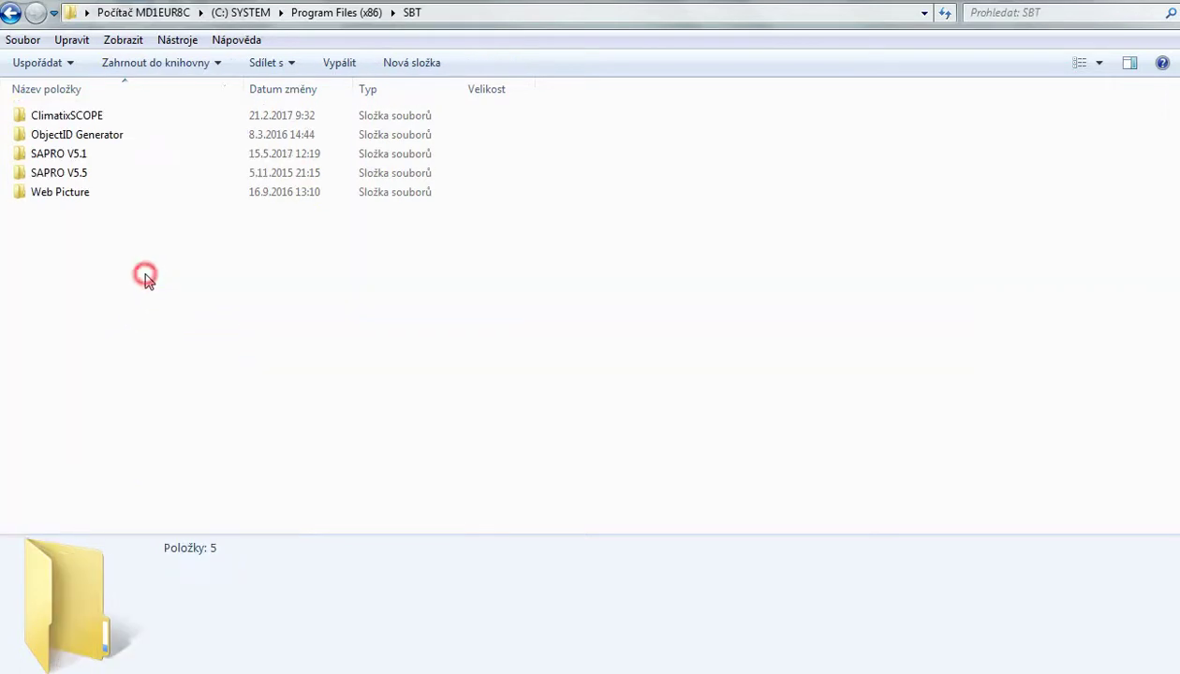
Drill down through SAPRO V5.1 > LC > SBT > RB to the CAS library folders
double_click(119, 158)
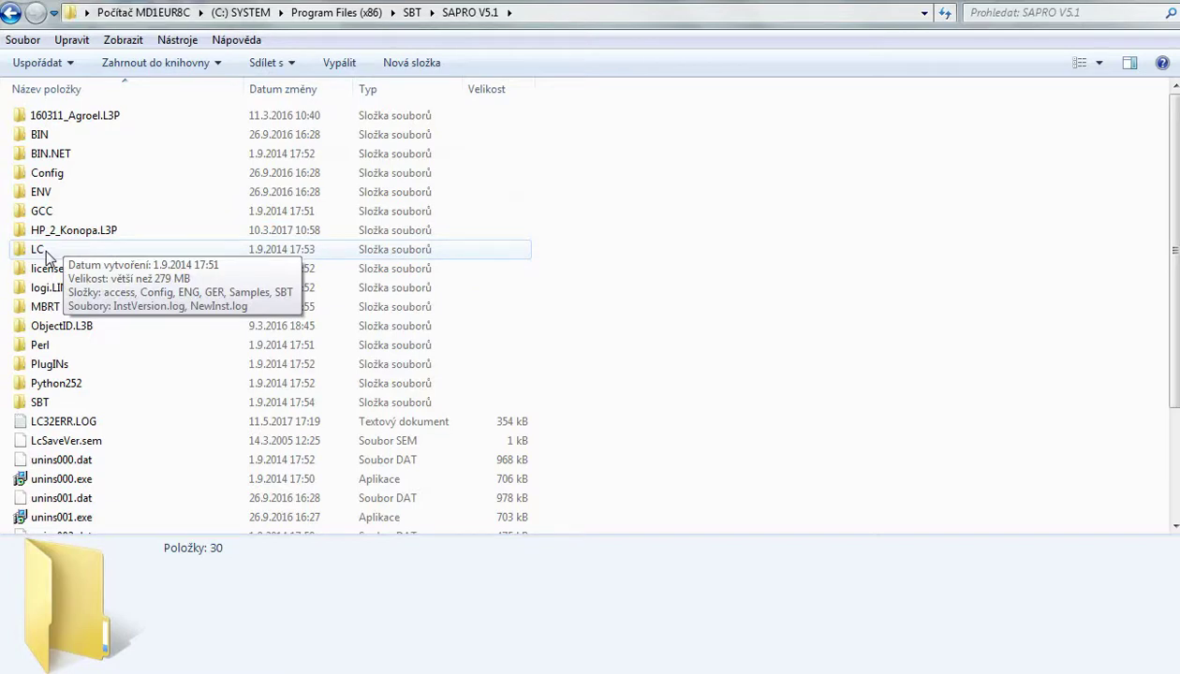
double_click(45, 248)
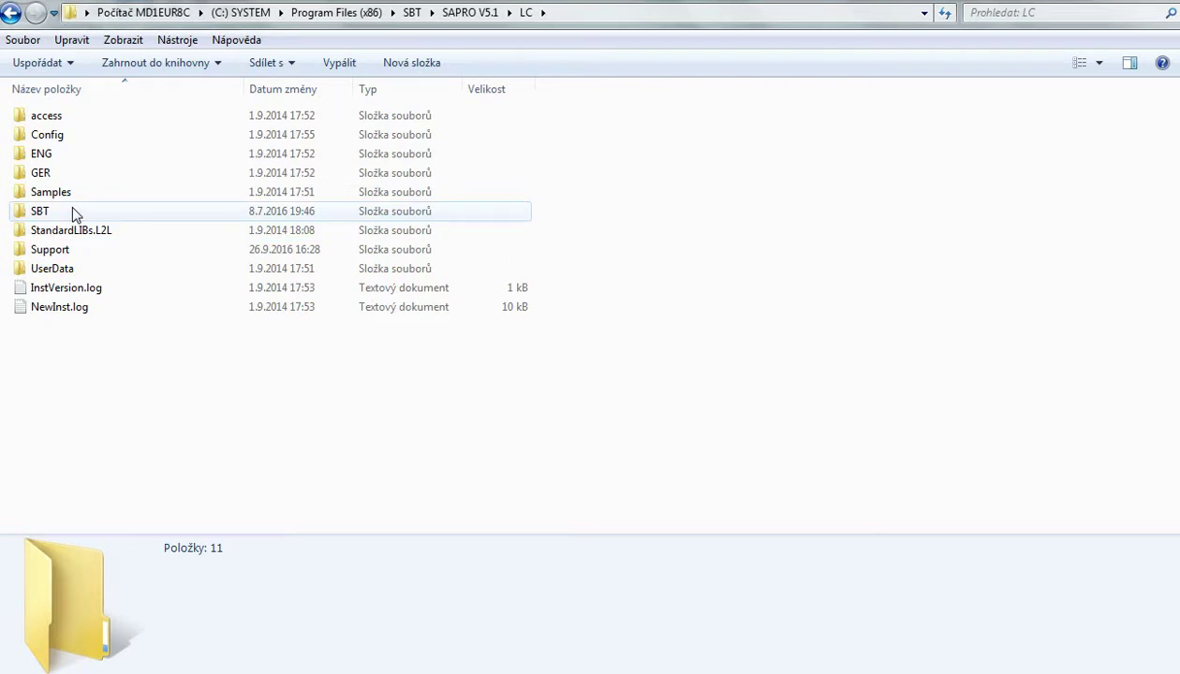
double_click(72, 204)
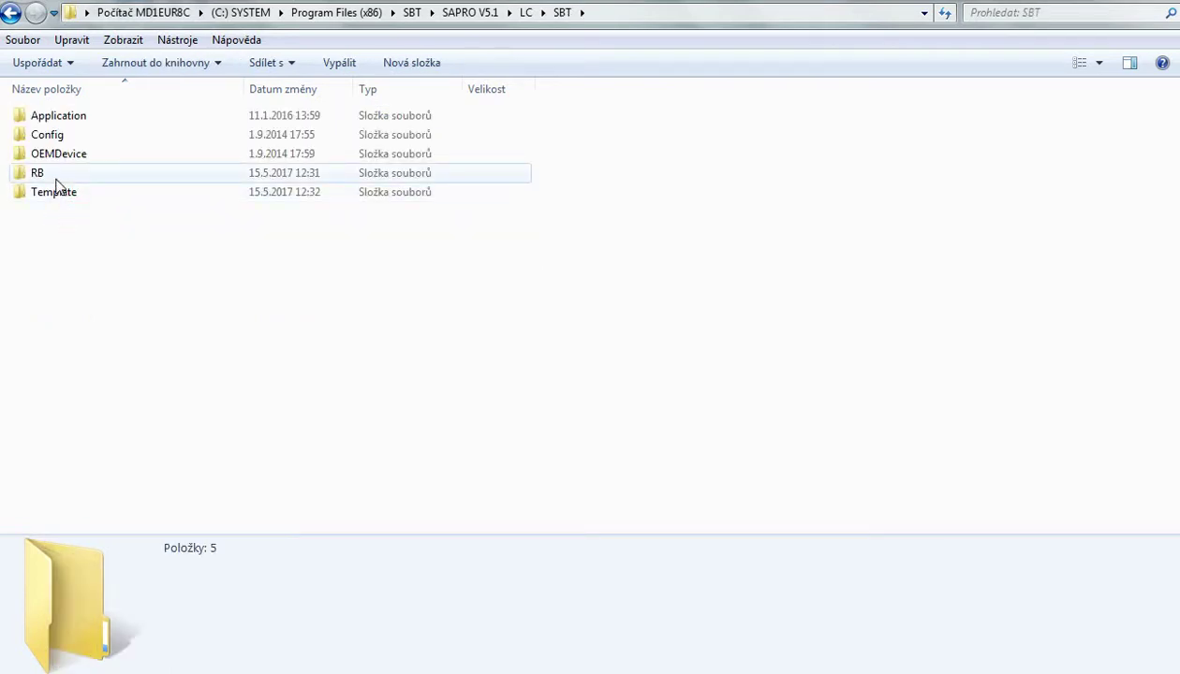
double_click(78, 175)
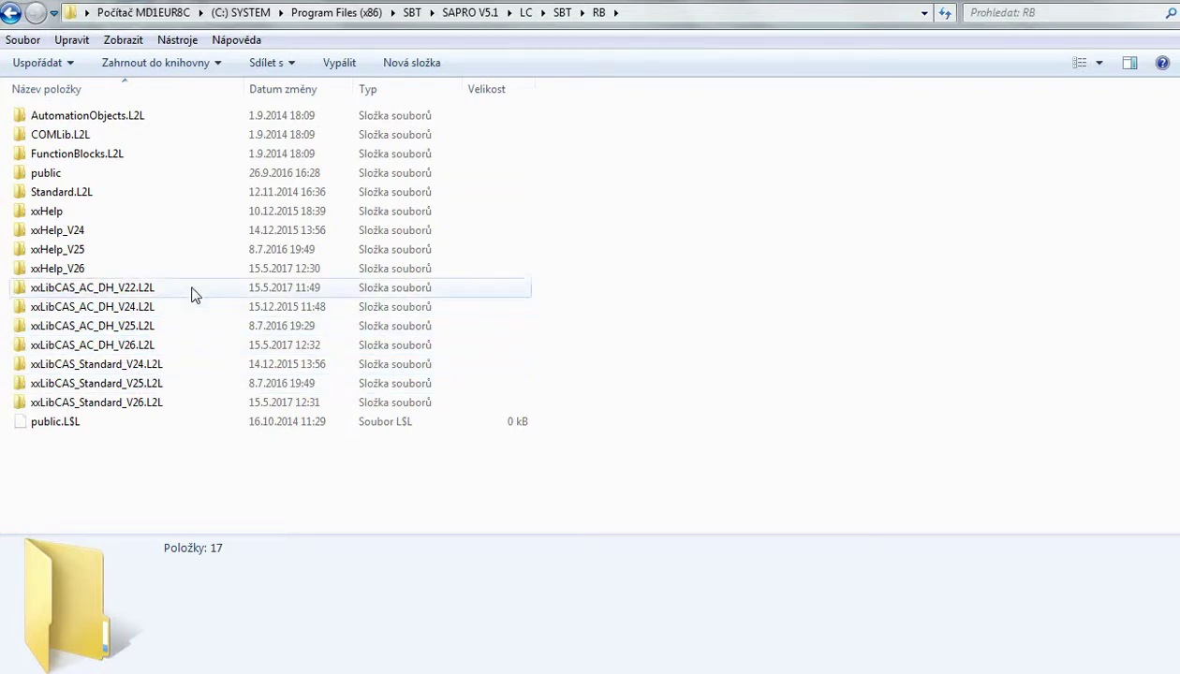
Select xxLibCAS_AC_DH_V26.L2L and xxLibCAS_Standard_V26.L2L together and copy them (Kopírovat)
left_click(180, 347)
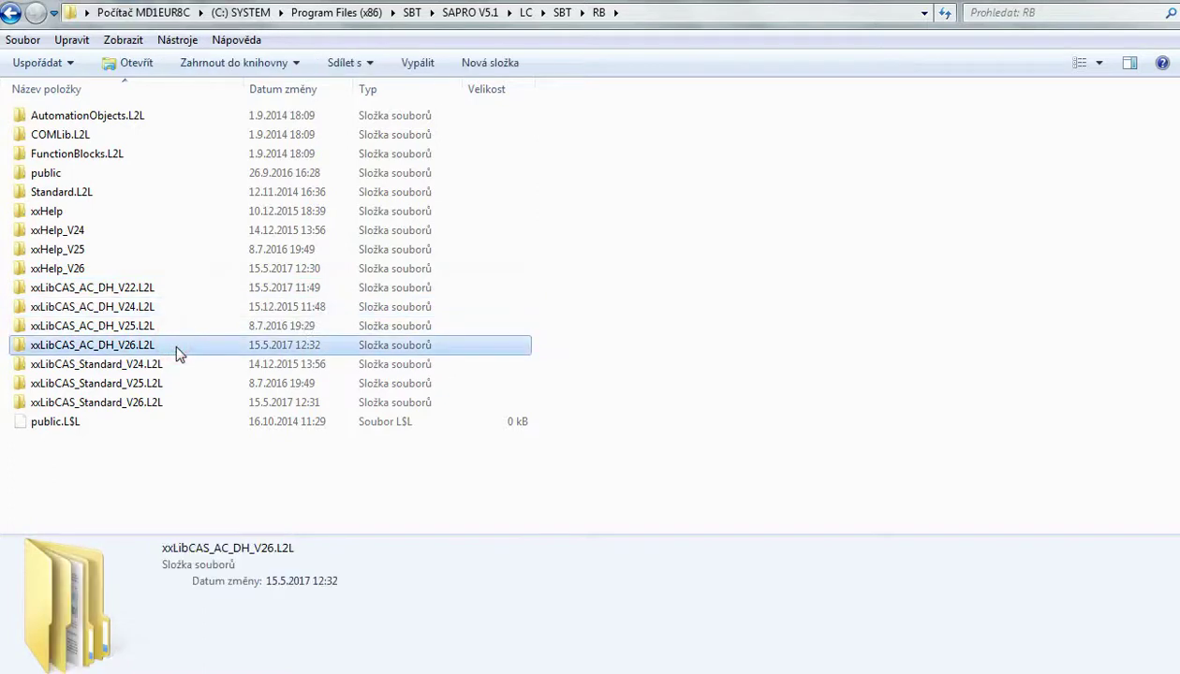
left_click(164, 408, "ctrl")
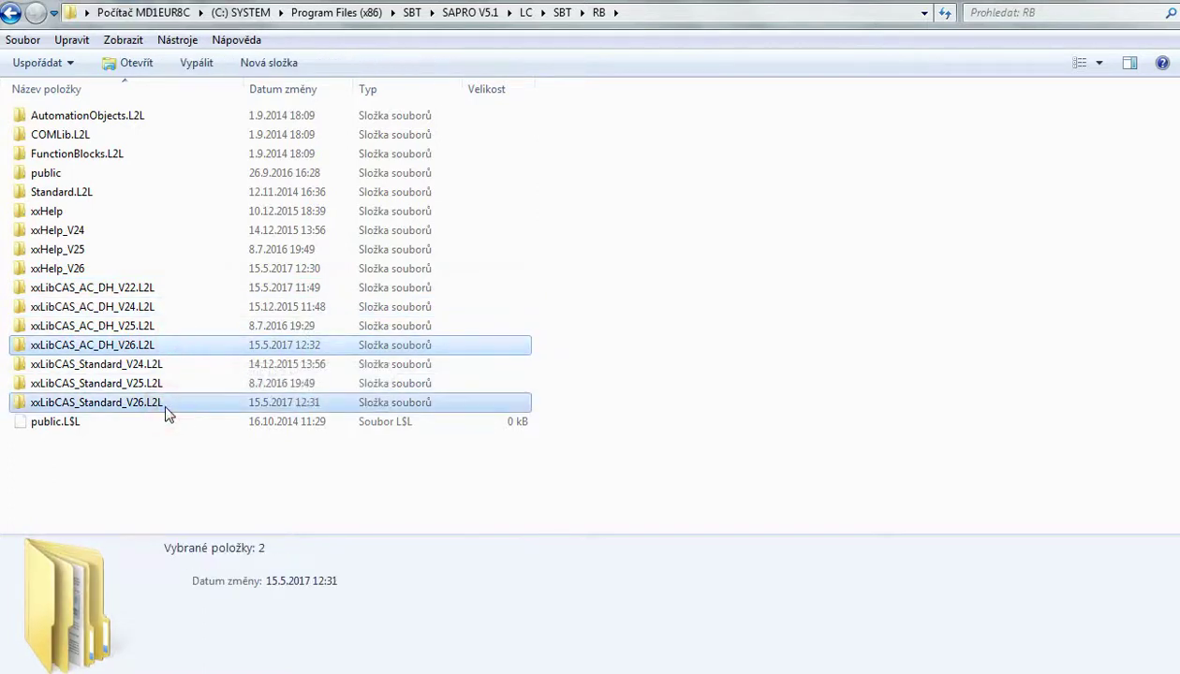
right_click(171, 346)
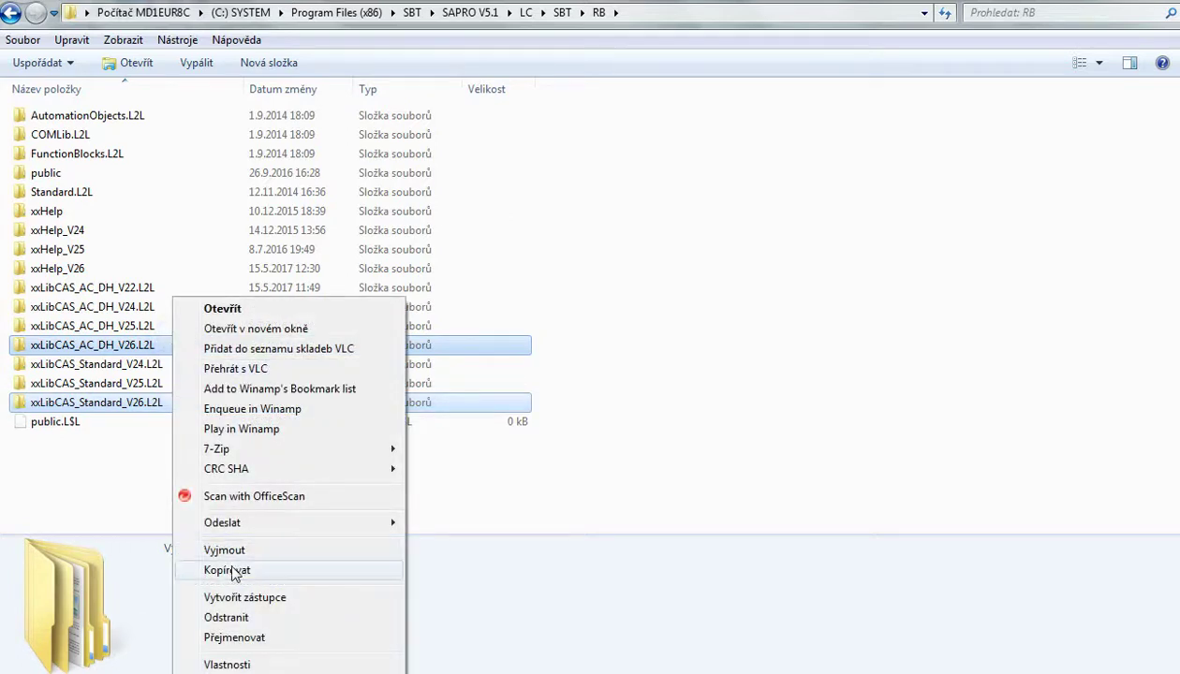
left_click(234, 573)
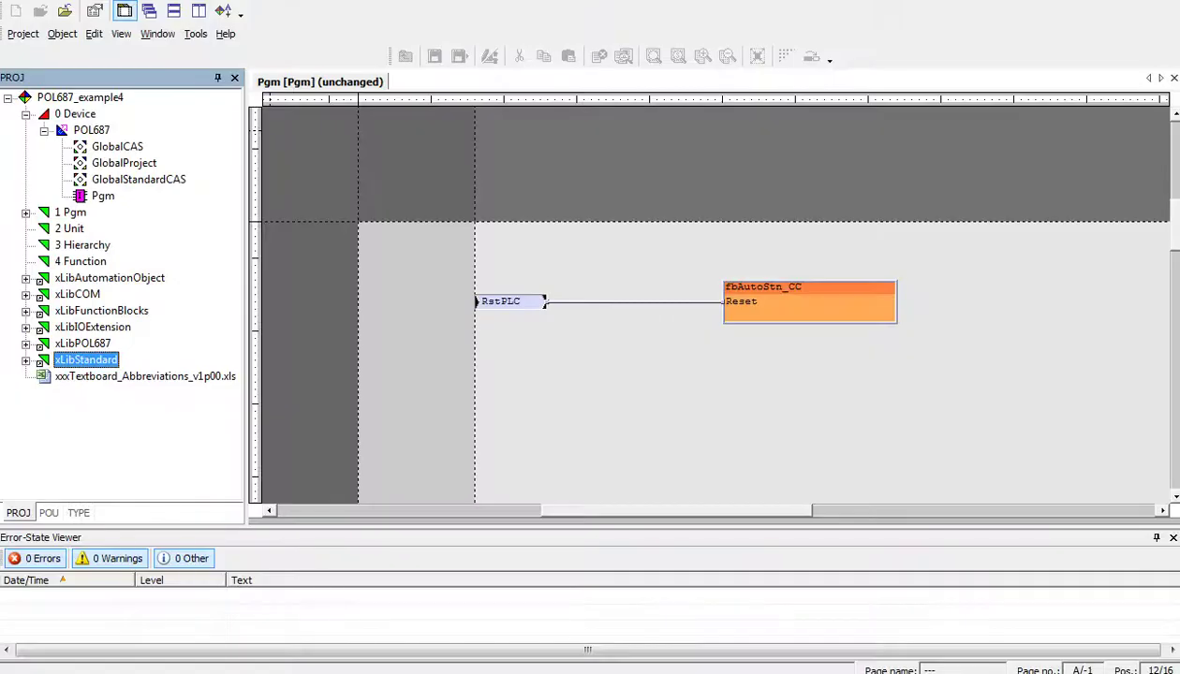
Collapse the tree and open POL687_example4's folder in Explorer via POU Documentation > Explorer
left_click(106, 100)
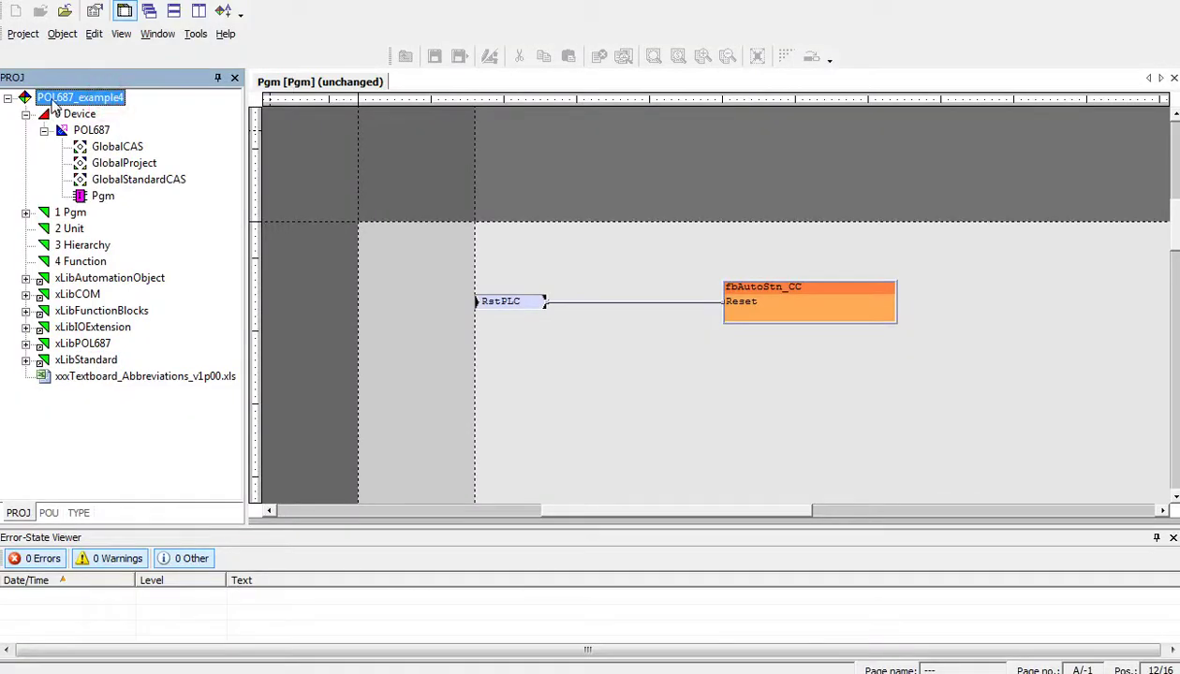
left_click(9, 98)
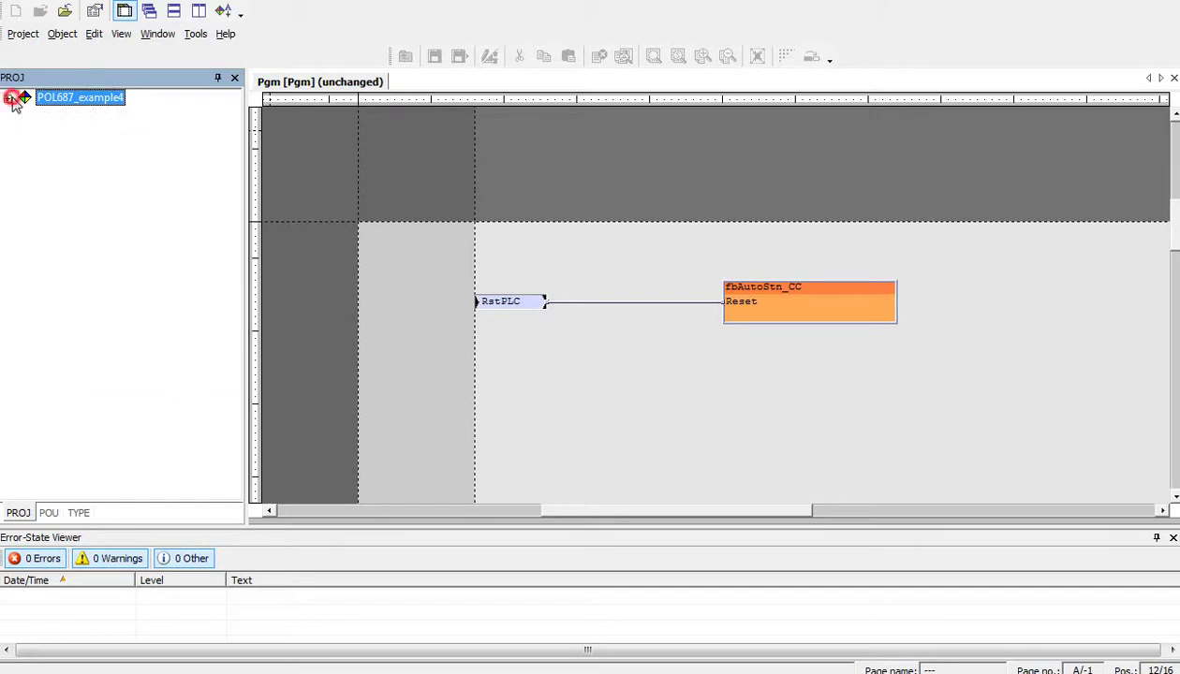
right_click(86, 99)
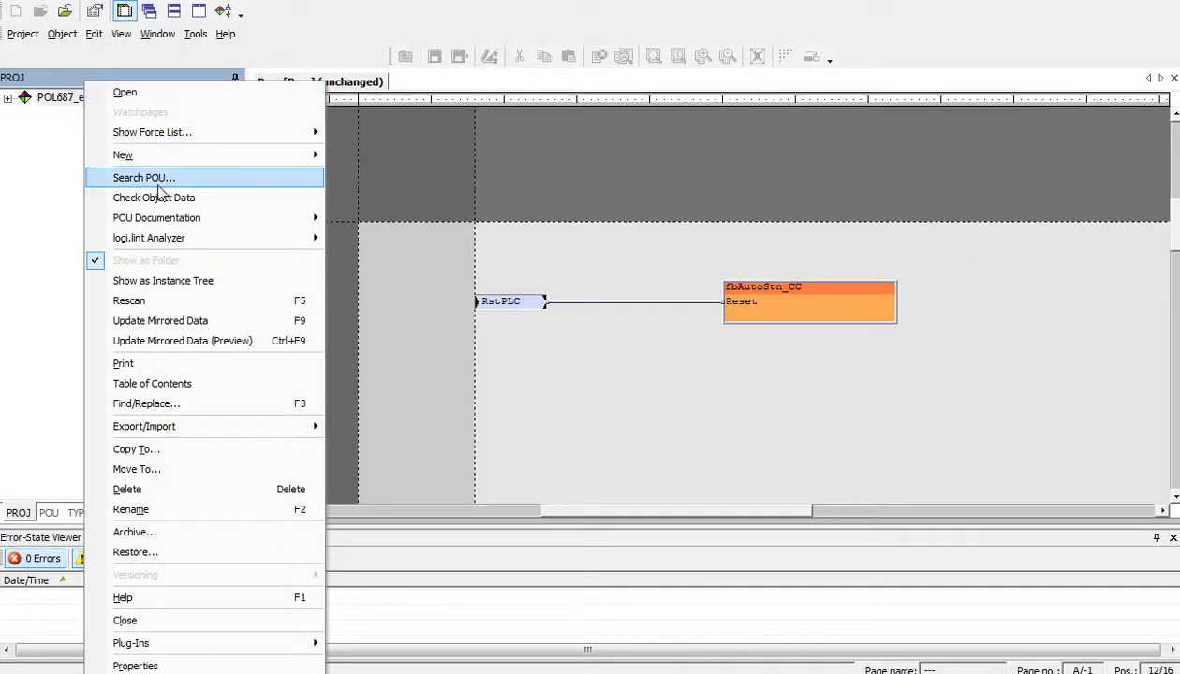
mouse_move(156, 217)
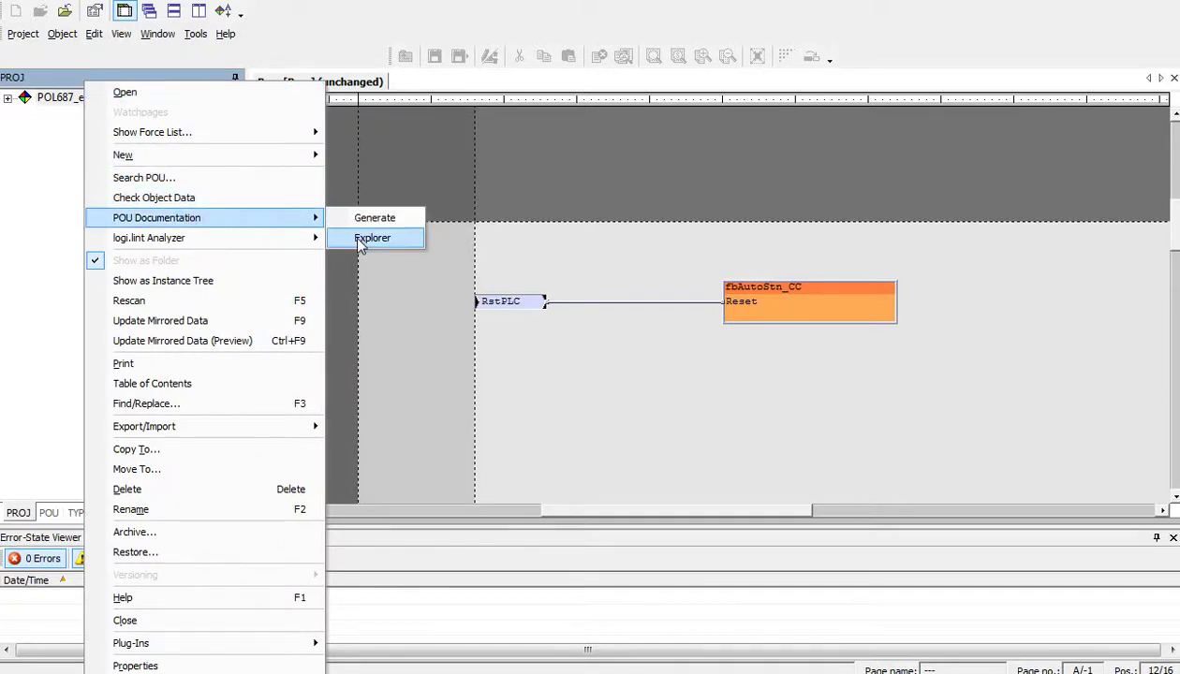
left_click(360, 241)
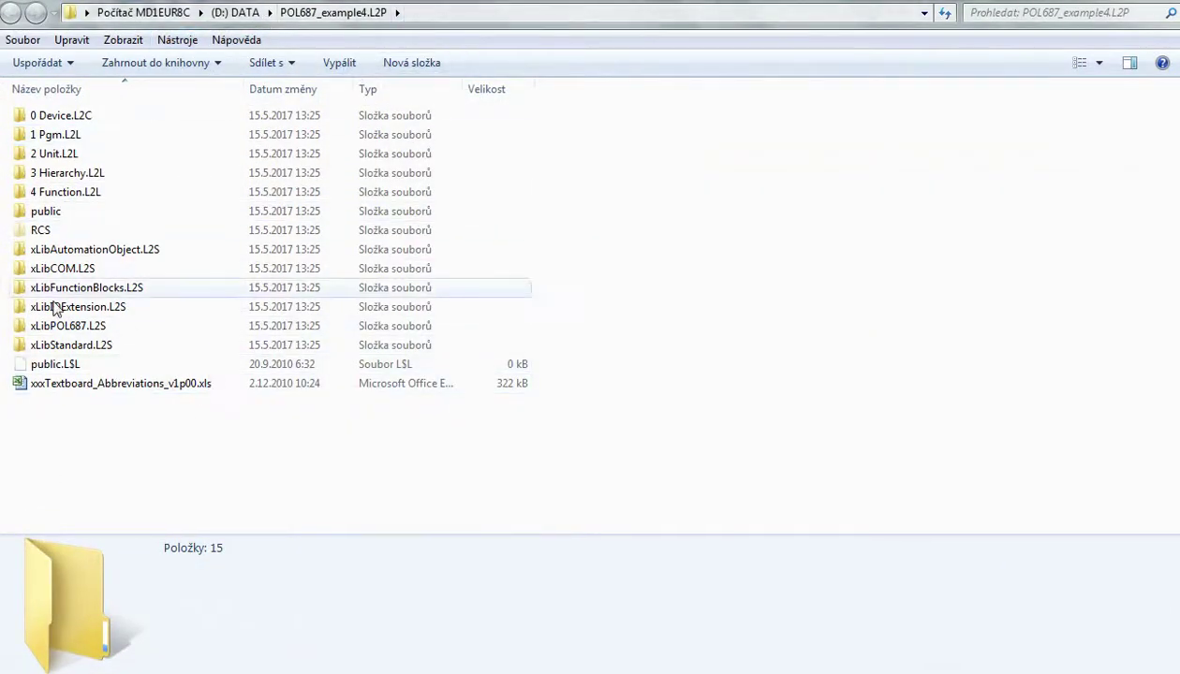
Paste both V26 library folders into POL687_example4.L2P, then return to SAPRO's expanded tree
right_click(73, 407)
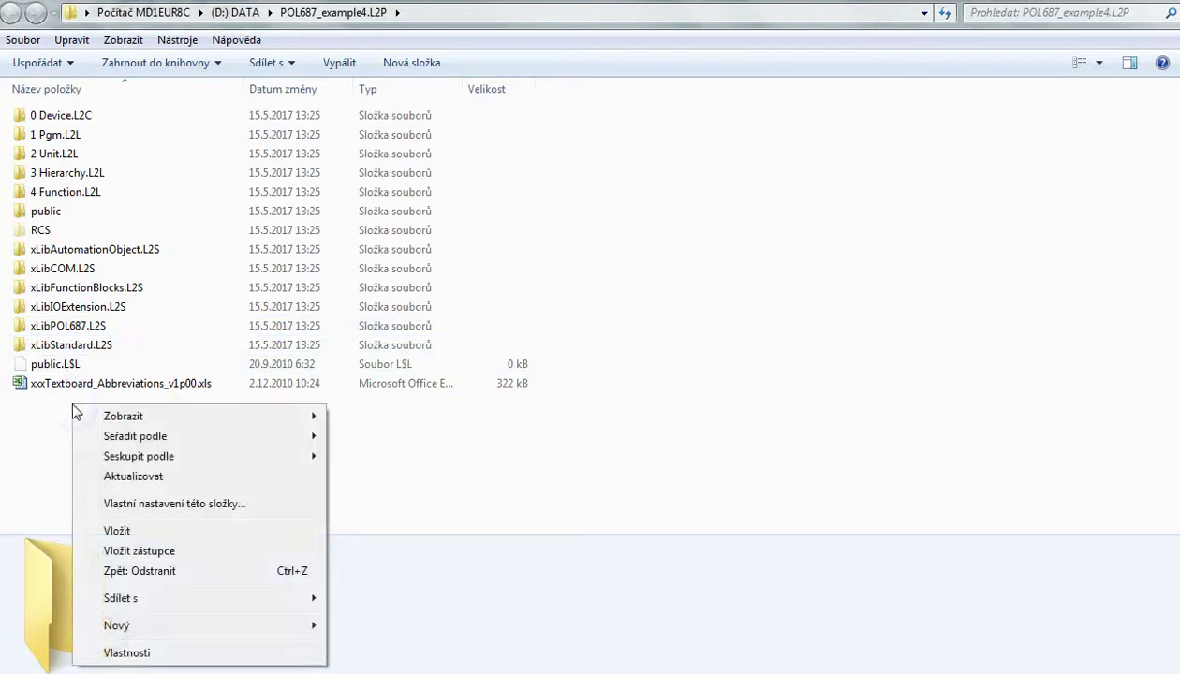
left_click(99, 513)
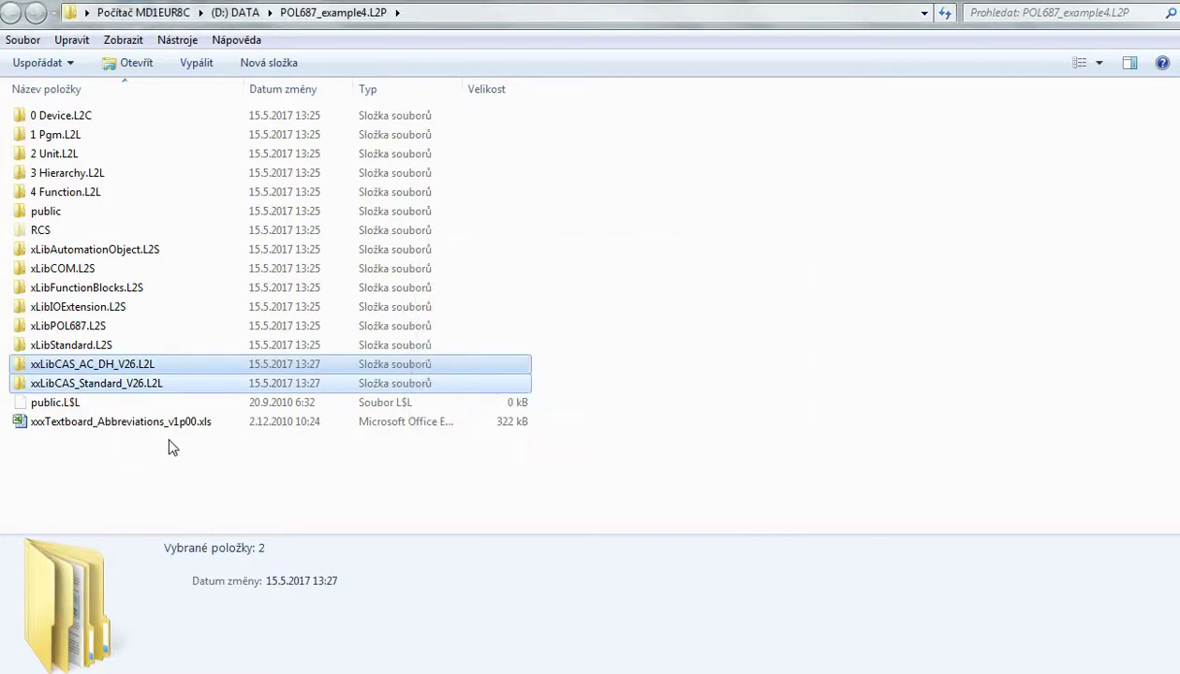
left_click(108, 454)
left_click(10, 97)
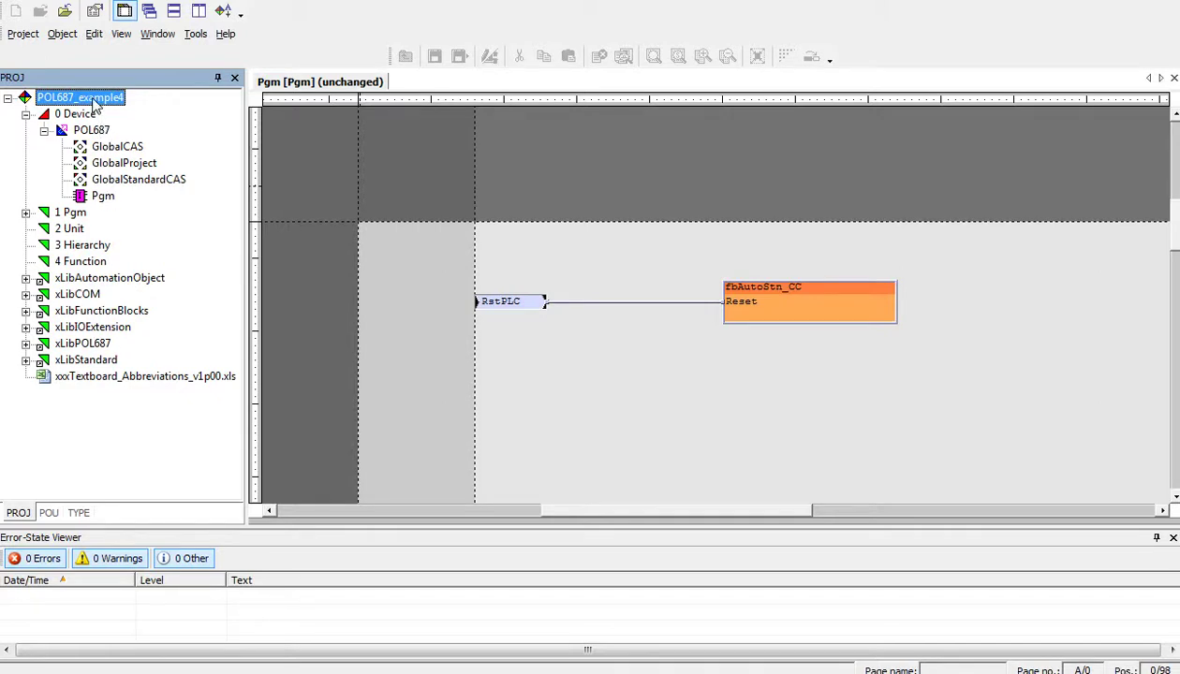
Rescan the POL687_example4 root (F5) to list the two xxLibCAS V26 libraries
right_click(95, 105)
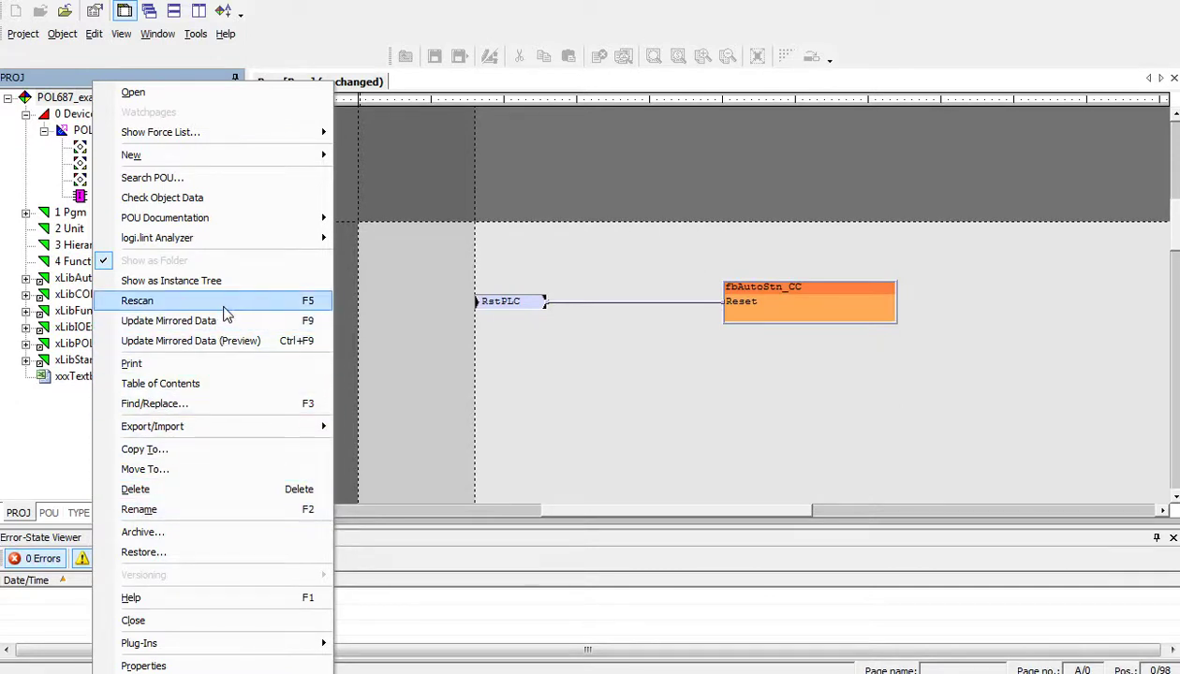
left_click(225, 304)
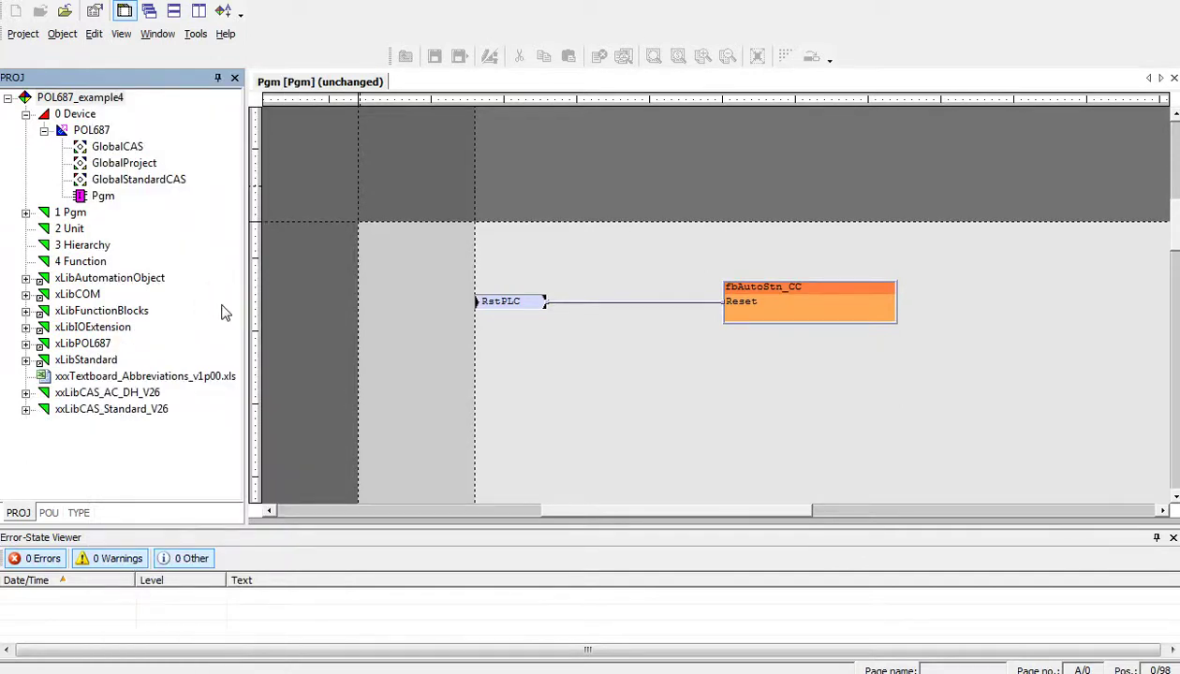
Browse xxLibCAS_AC_DH_V26's Infrastructure group, then select each CAS library and the project root
left_click(26, 392)
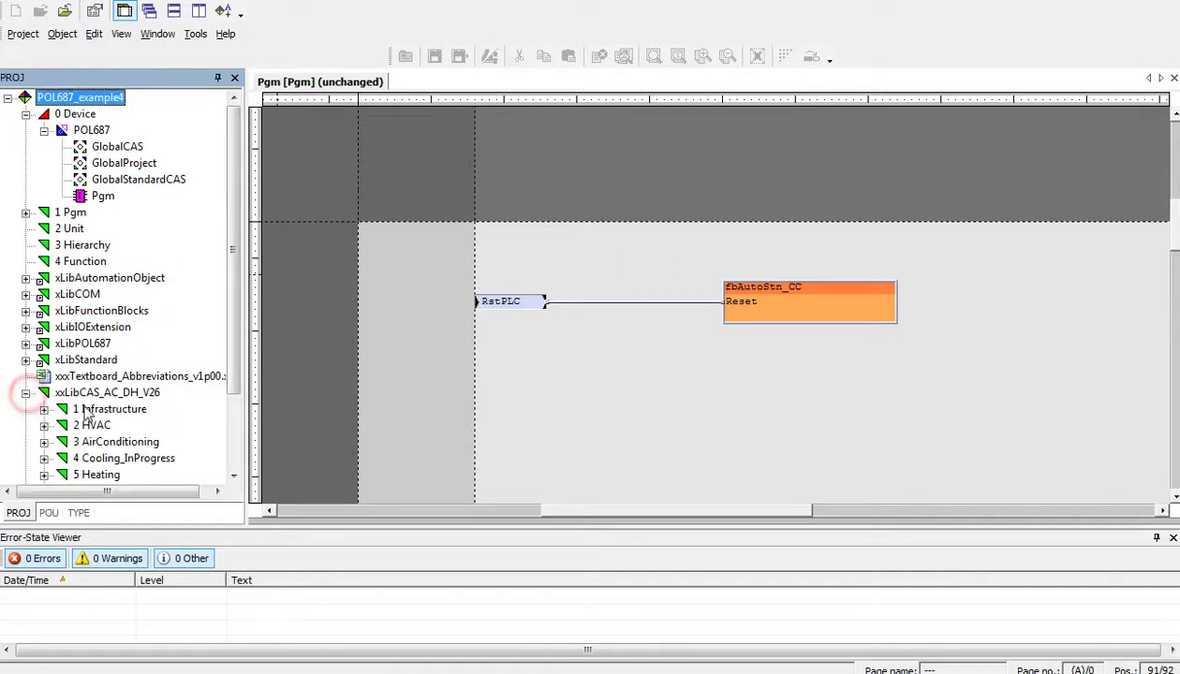
left_click(108, 410)
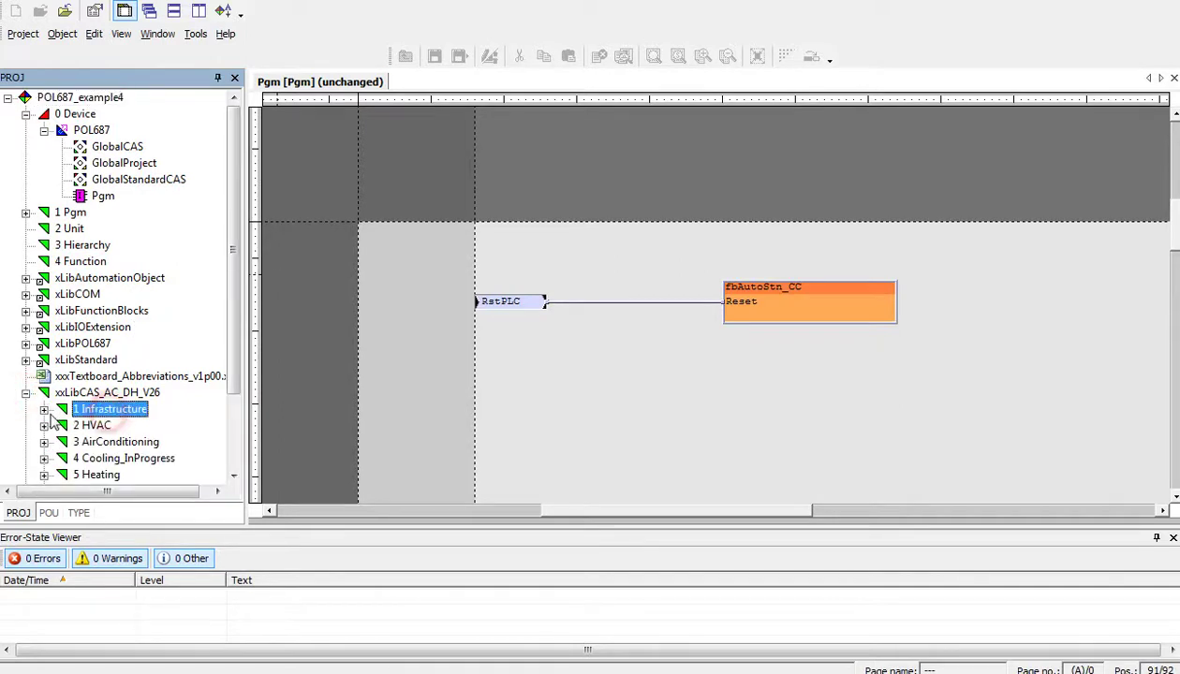
left_click(44, 409)
left_click(25, 393)
left_click(93, 409)
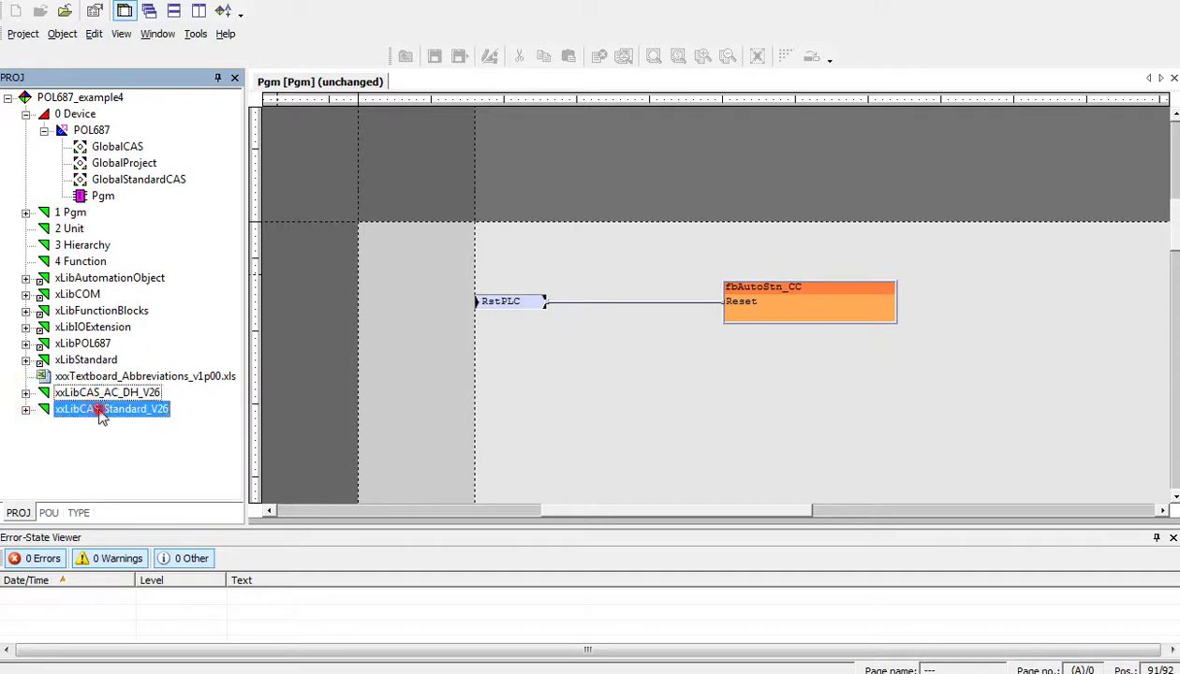
left_click(110, 98)
left_click(103, 393)
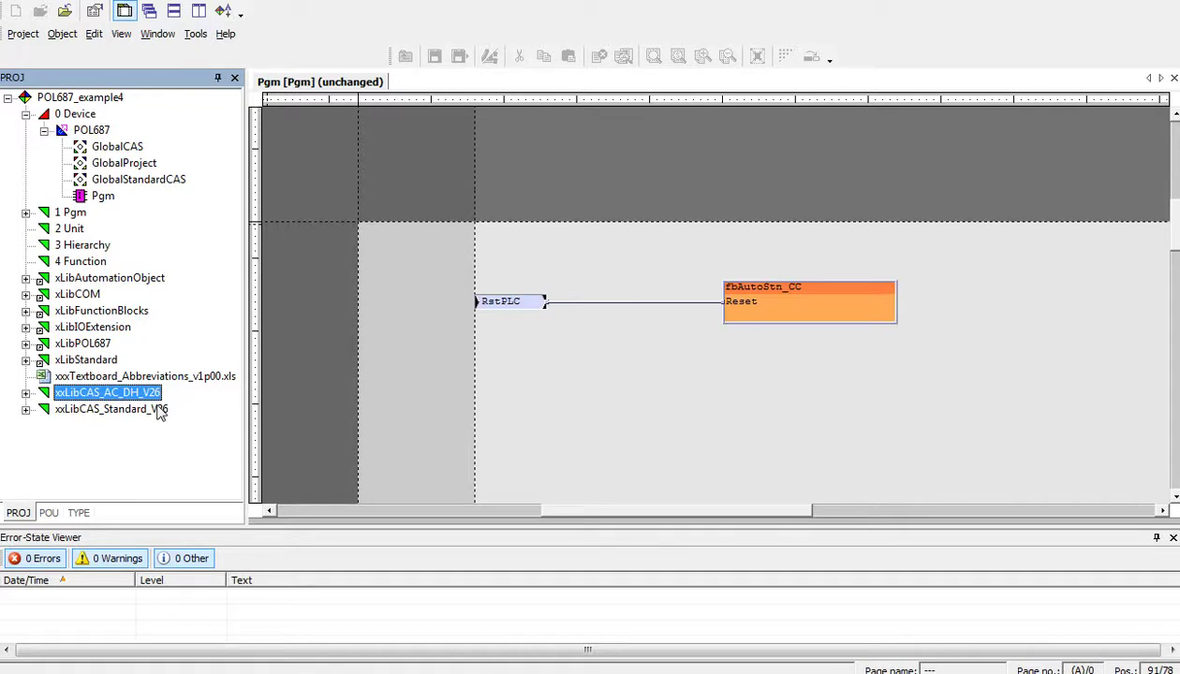
left_click(140, 409)
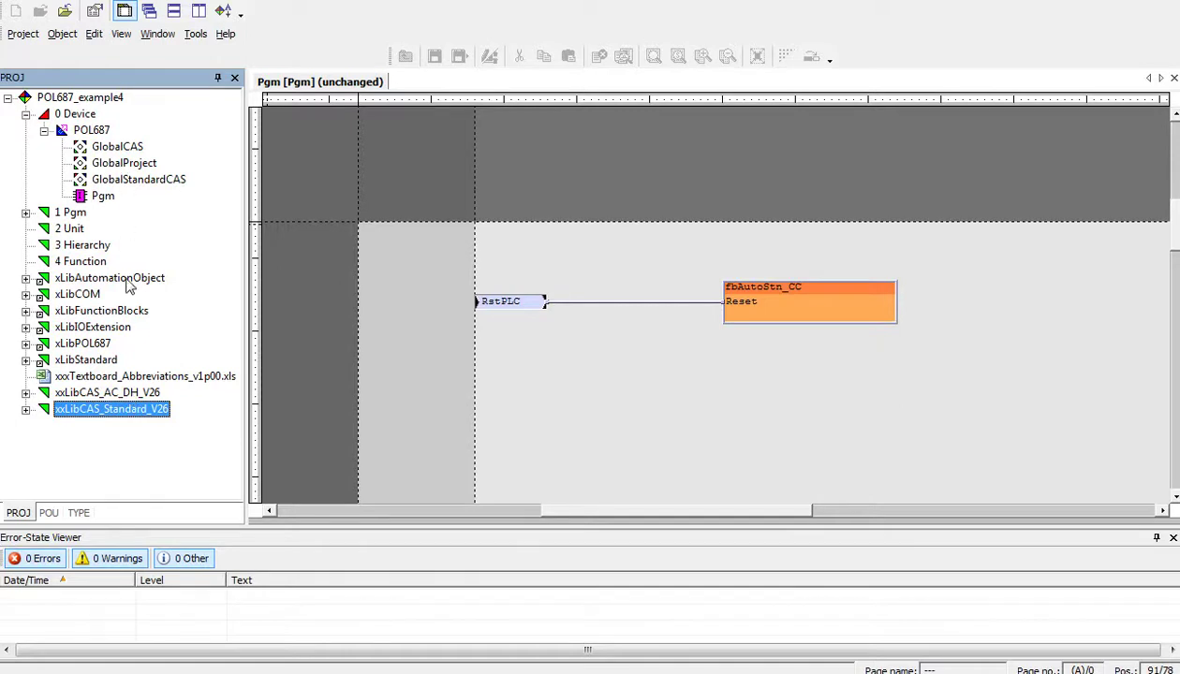
Reveal GlobalCAS in xxLibCAS_AC_DH_V26's xGlobalVariables folder and compare it with POL687's GlobalCAS
left_click(25, 392)
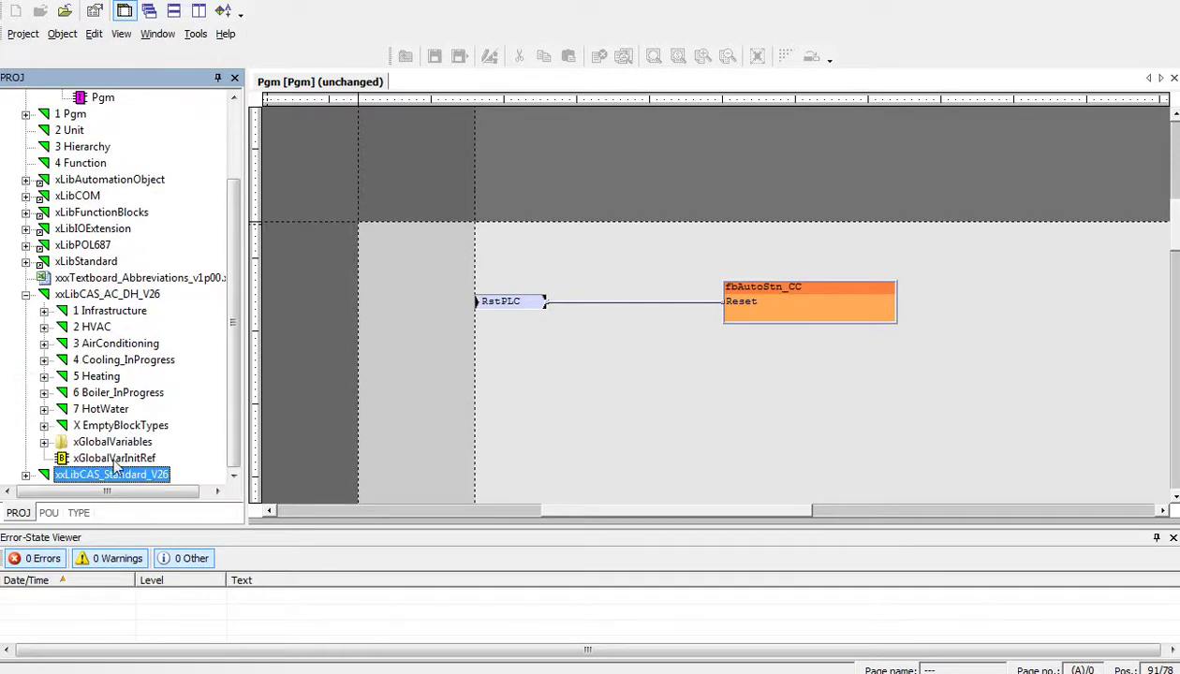
left_click(44, 442)
left_click(103, 458)
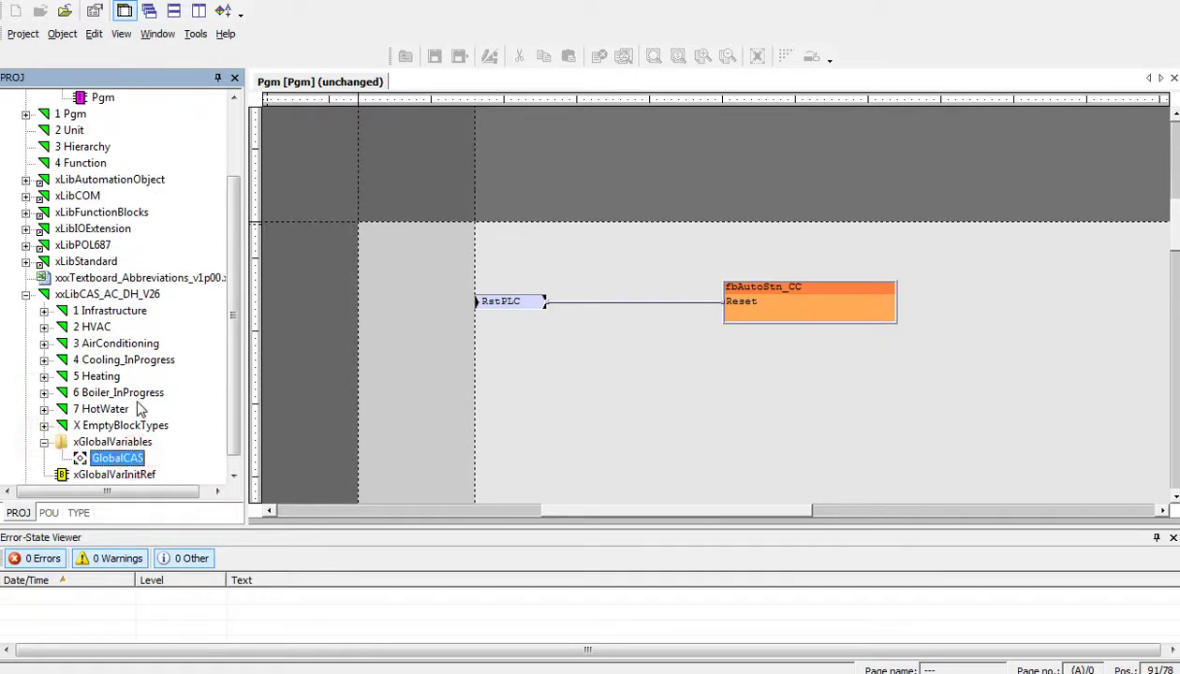
scroll(139, 375, "up", 2)
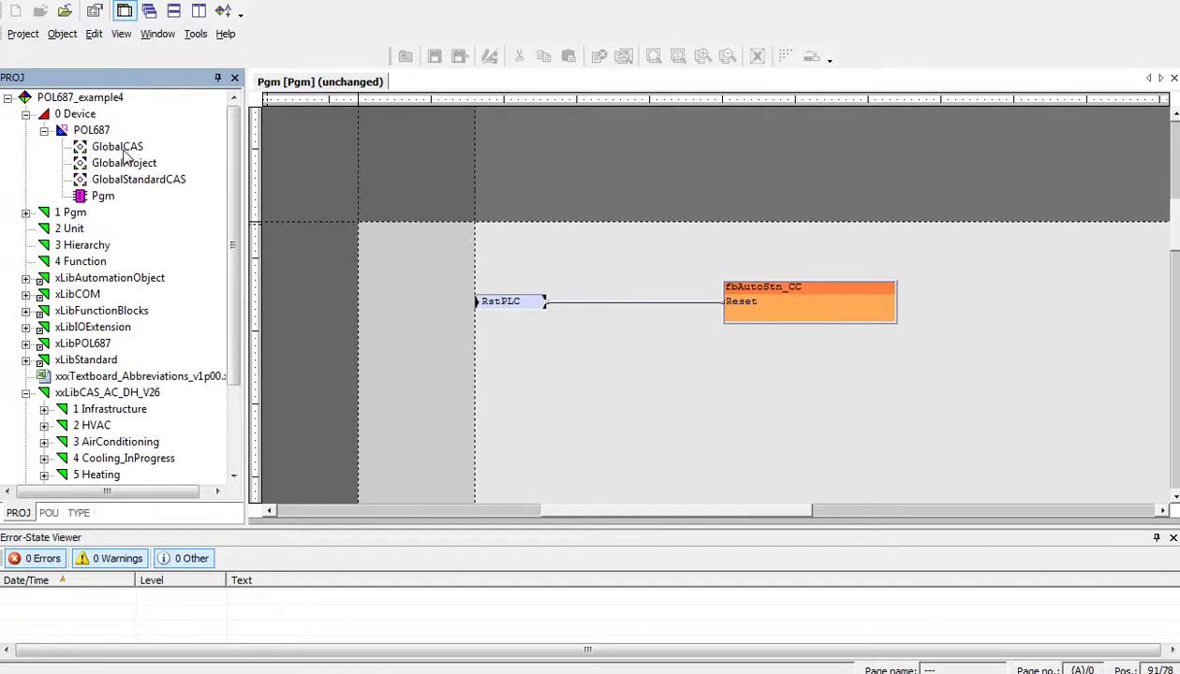
left_click(120, 148)
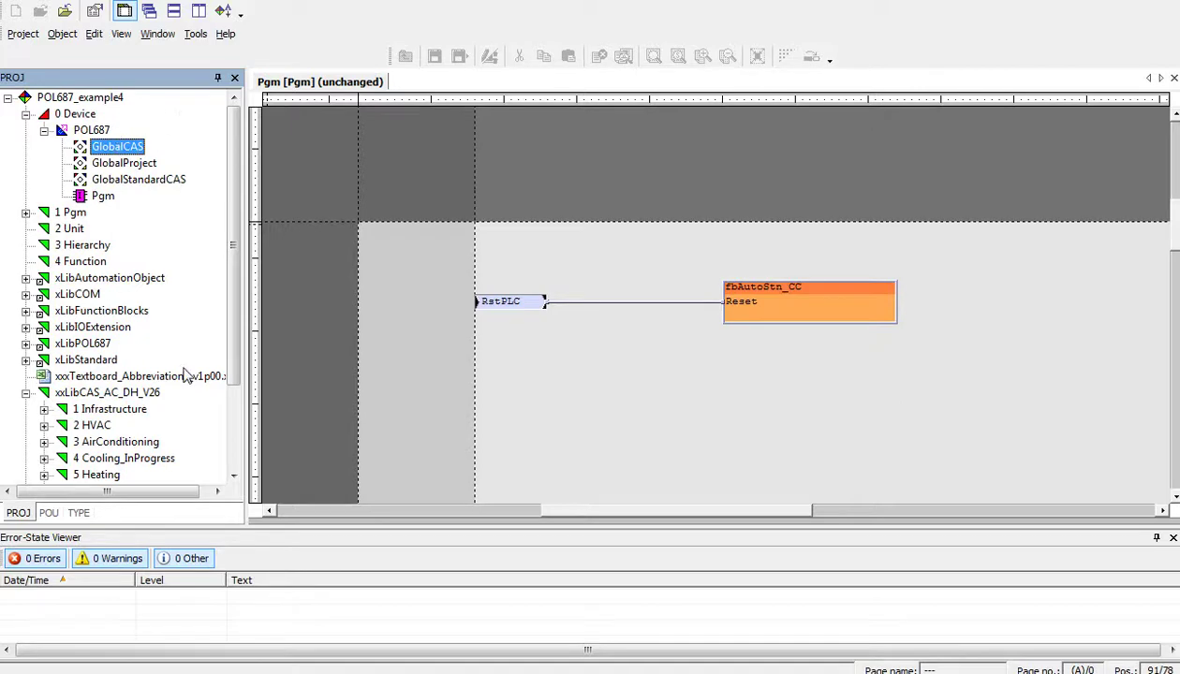
scroll(141, 352, "down", 2)
scroll(136, 351, "down", 1)
Reveal GlobalStandardCAS in xxLibCAS_Standard_V26's xGlobalVariables and compare it with POL687's GlobalStandardCAS
left_click(26, 475)
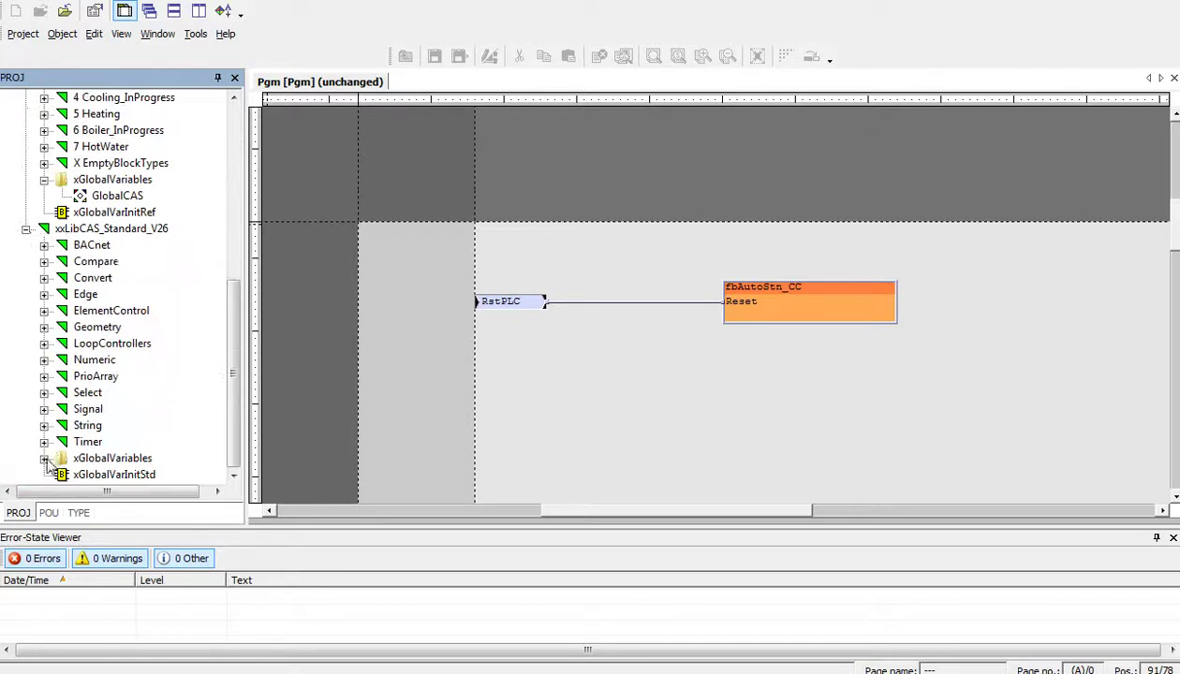
left_click(44, 458)
left_click(129, 475)
scroll(110, 417, "up", 1)
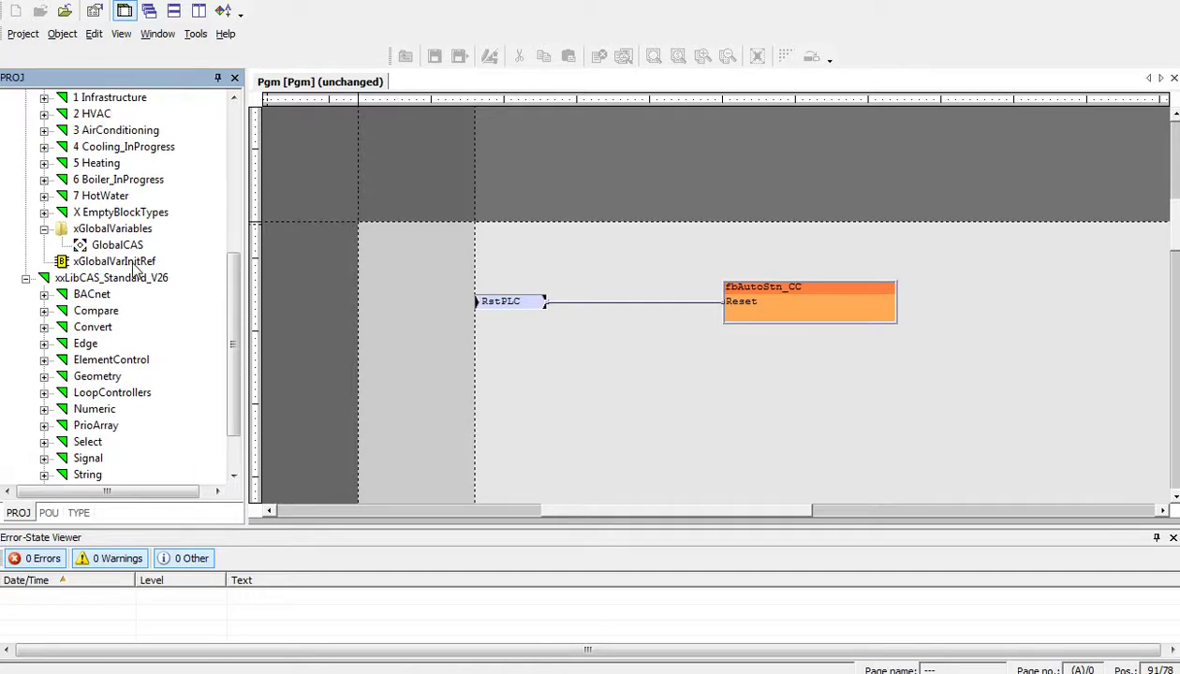
scroll(131, 318, "up", 4)
scroll(140, 187, "up", 3)
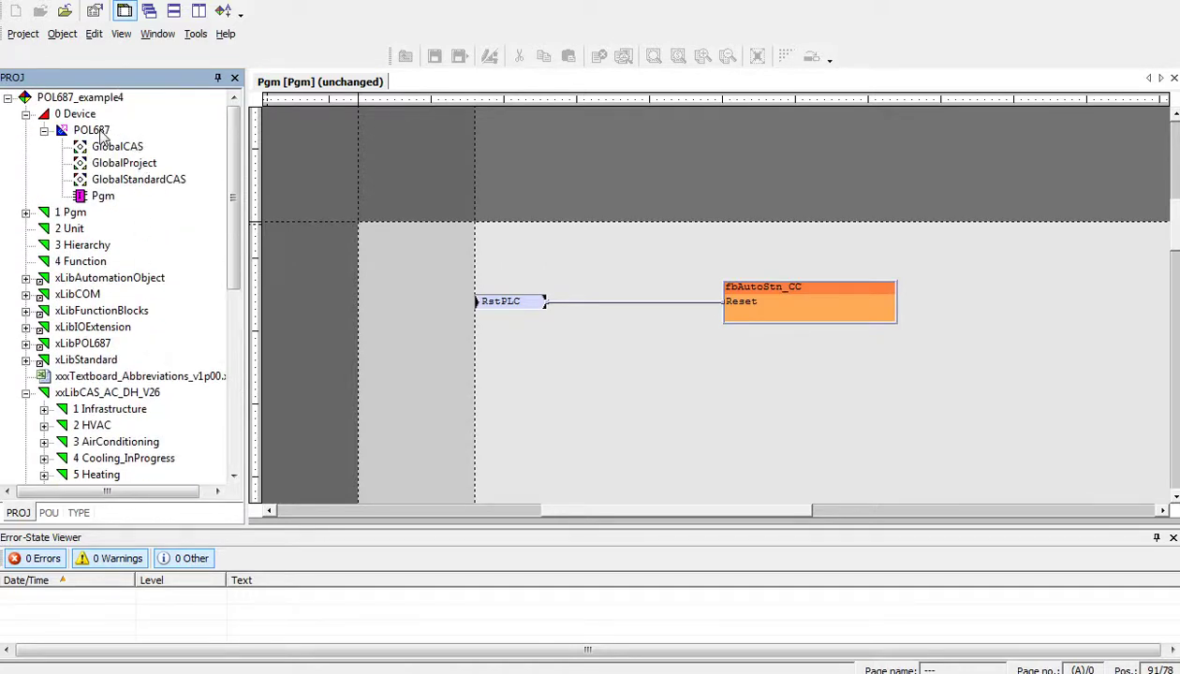
left_click(94, 131)
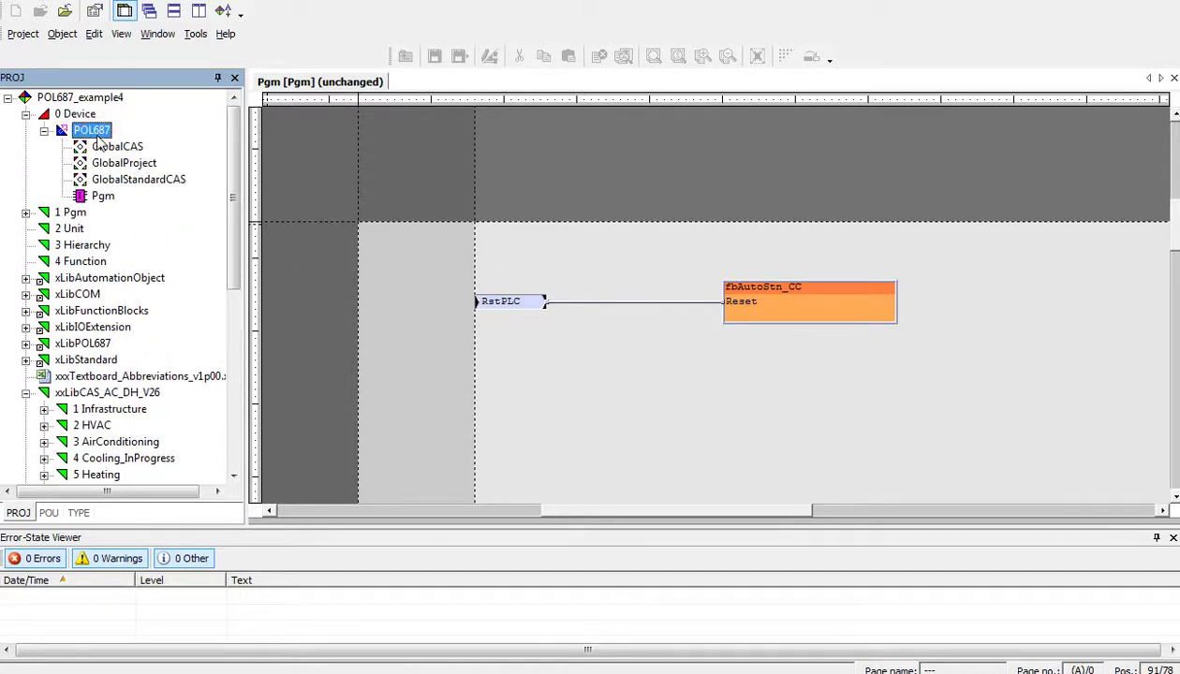
left_click(148, 183)
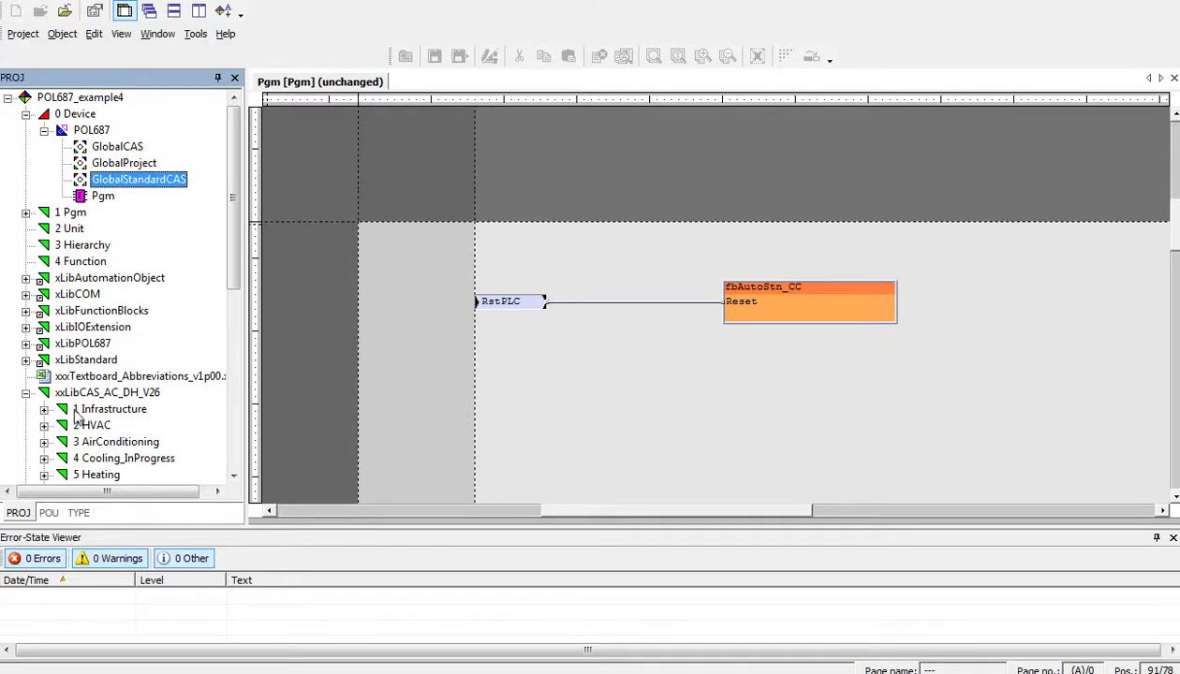
Collapse the POL687 device and open the fbAutoStn_CC block read-only
left_click(44, 130)
left_click(768, 307)
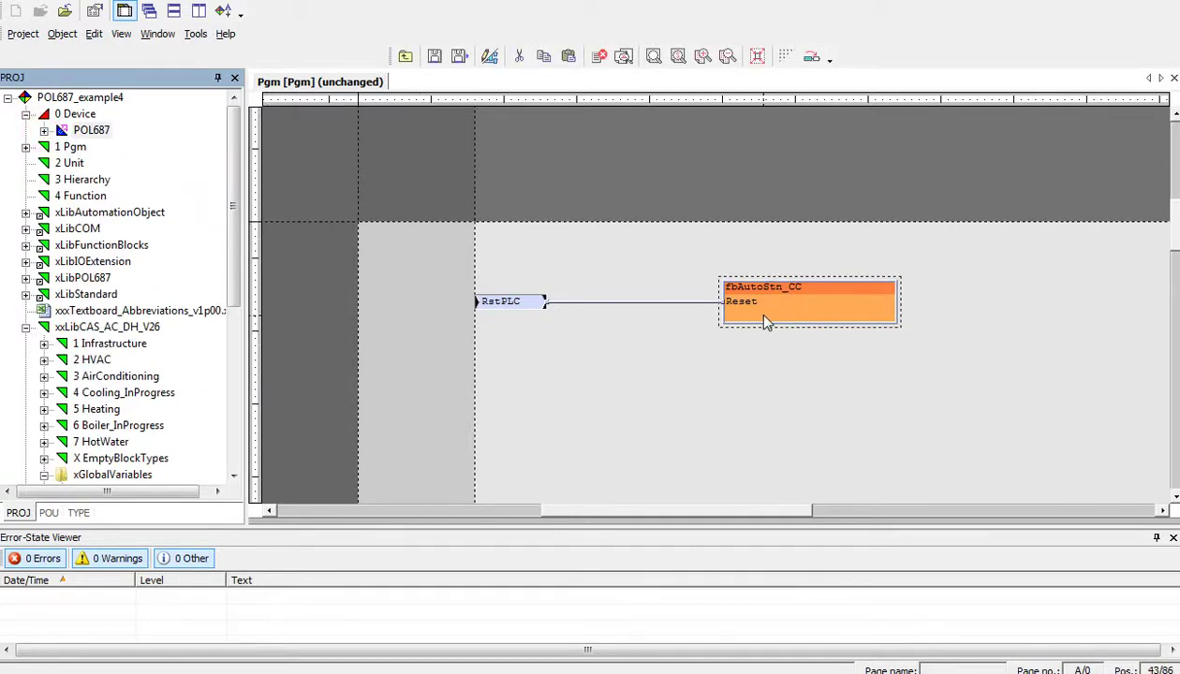
left_click(768, 318)
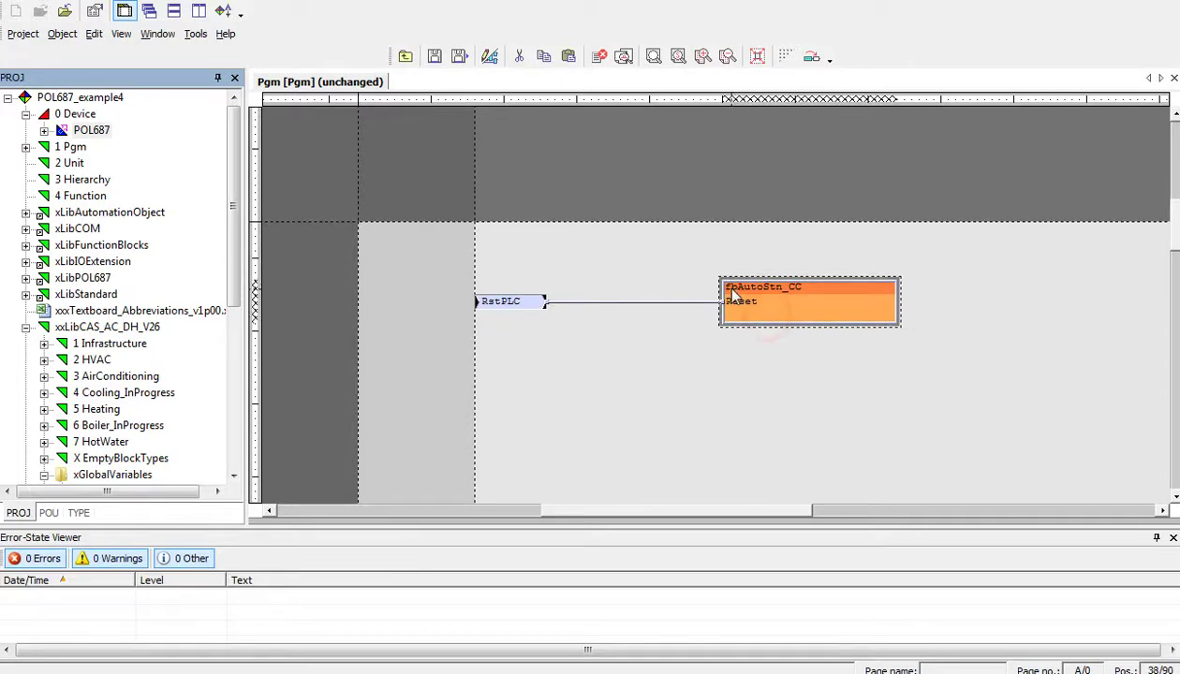
left_click_drag(766, 317, 754, 317)
left_click(671, 406)
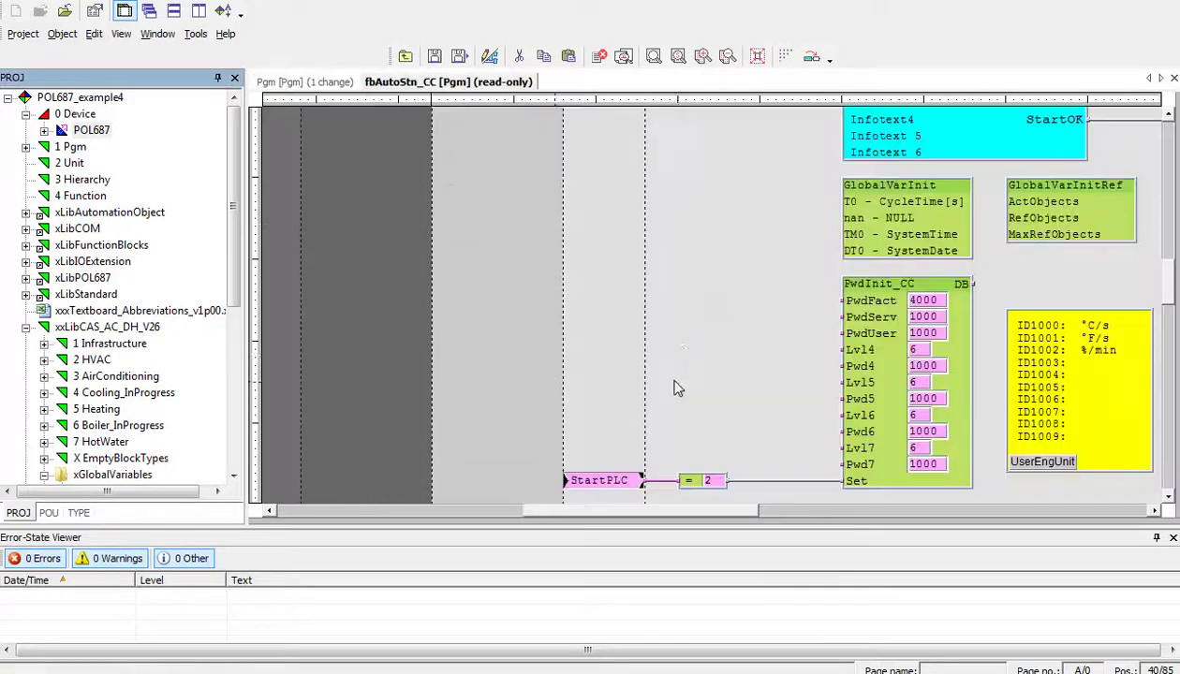
Match the diagram's GlobalVarInit and GlobalVarInitRef blocks against xGlobalVarInitRef and xGlobalVarInitStd in the libraries
scroll(757, 368, "up", 2)
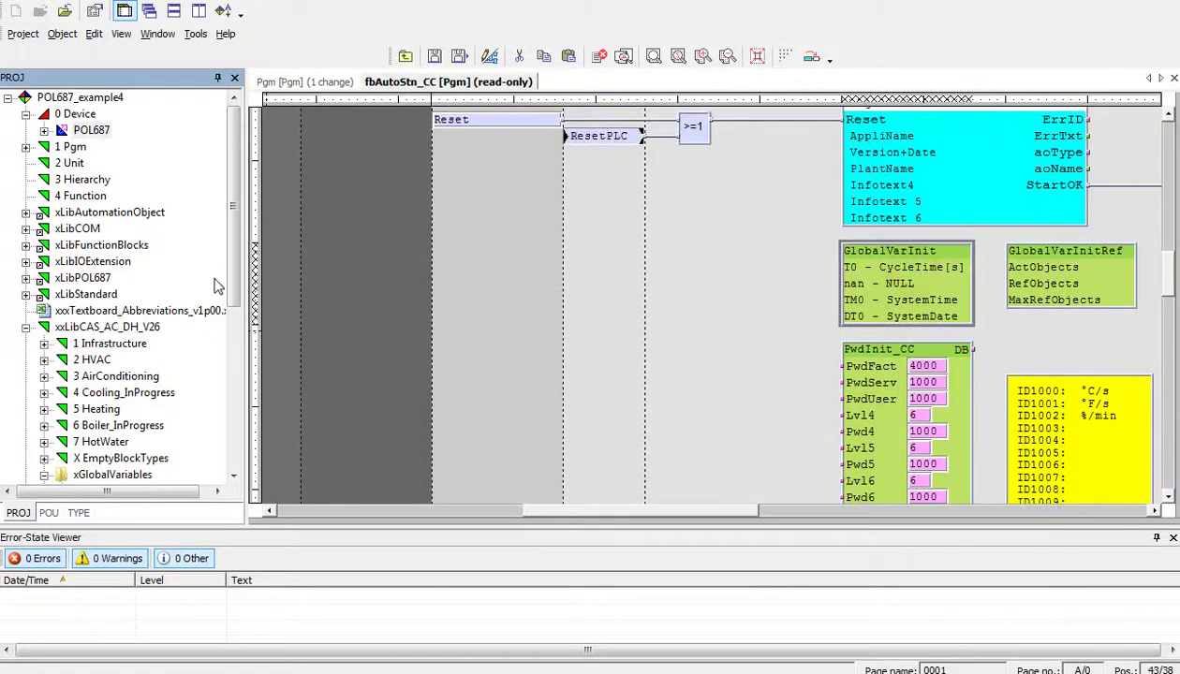
left_click_drag(235, 213, 236, 242)
scroll(232, 285, "down", 4)
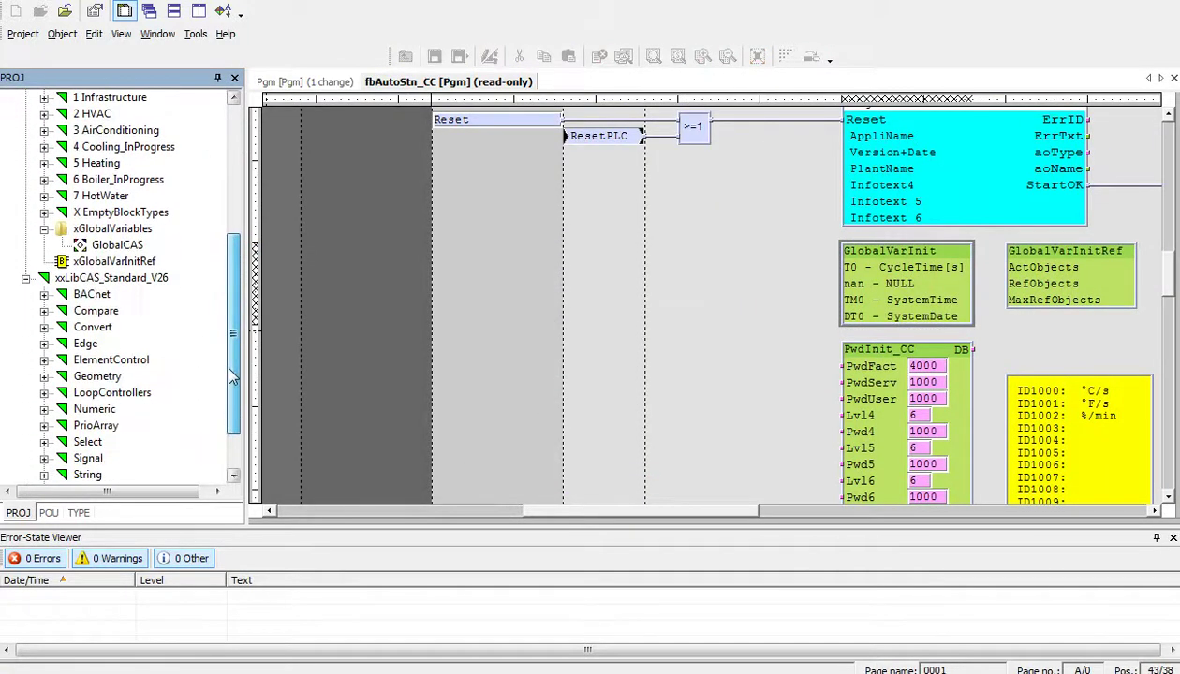
left_click(148, 263)
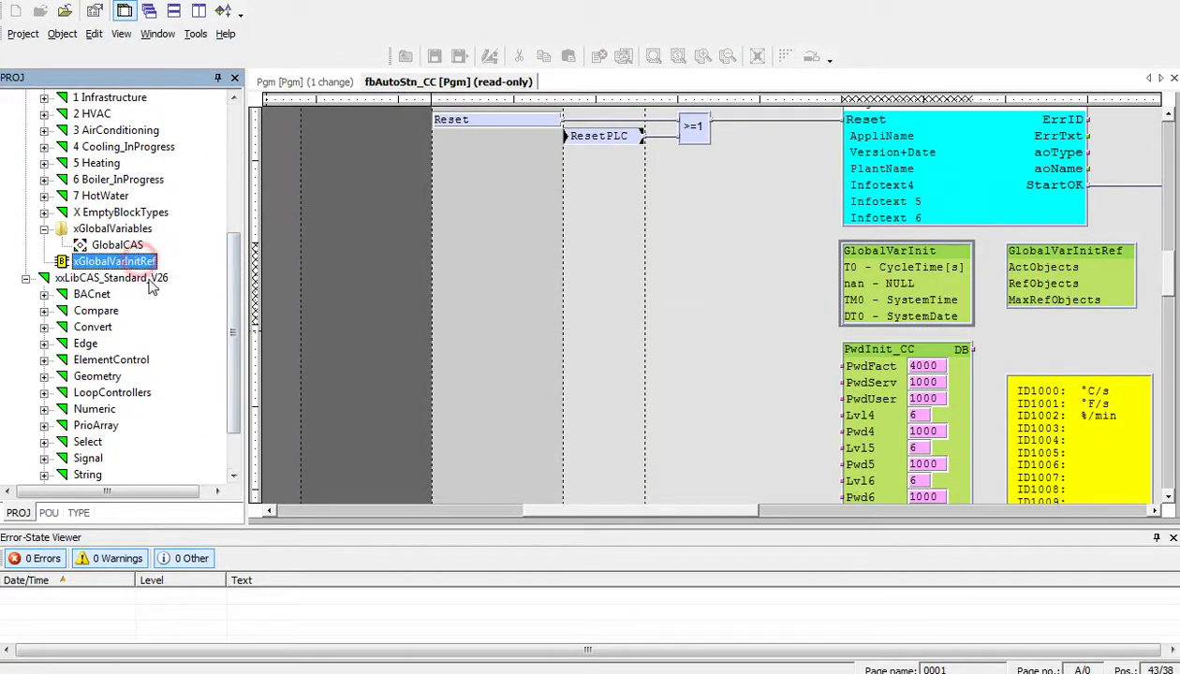
left_click(1058, 285)
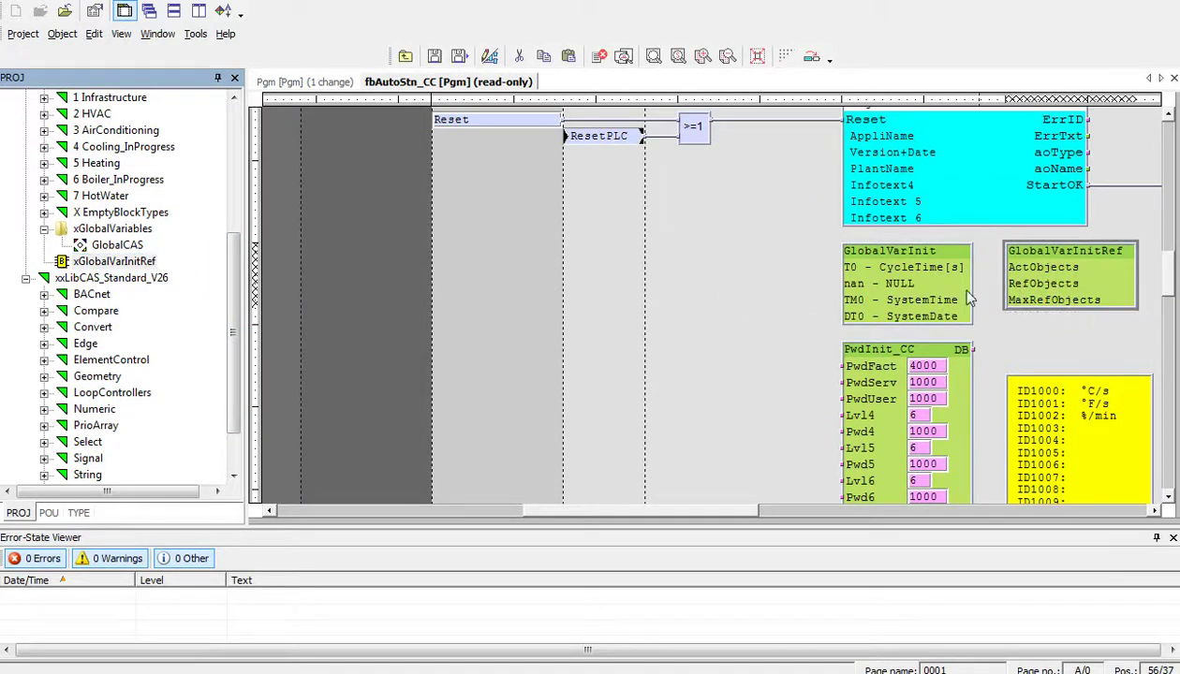
left_click(913, 291)
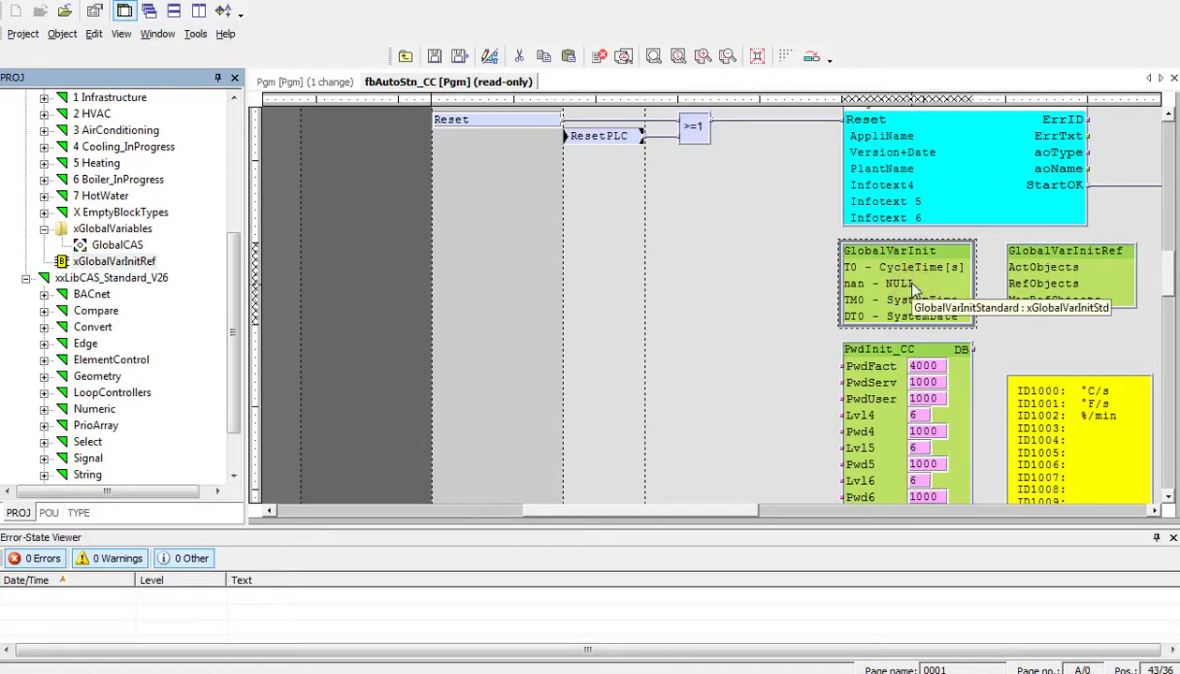
left_click_drag(233, 262, 233, 295)
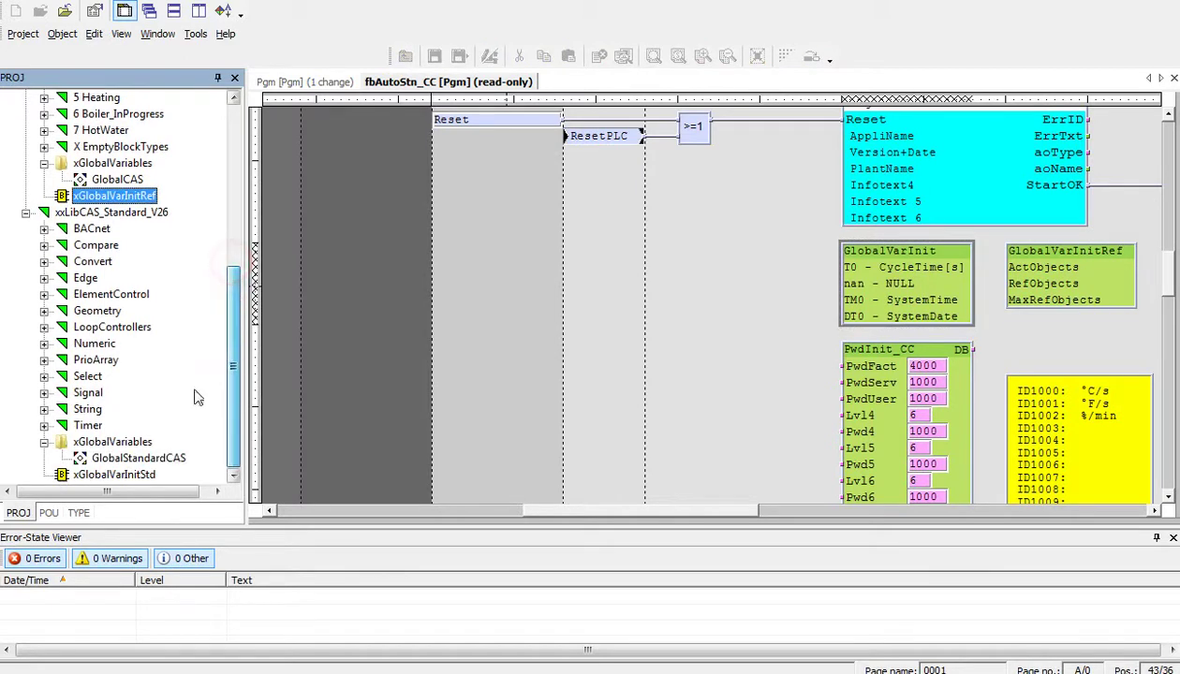
left_click(129, 475)
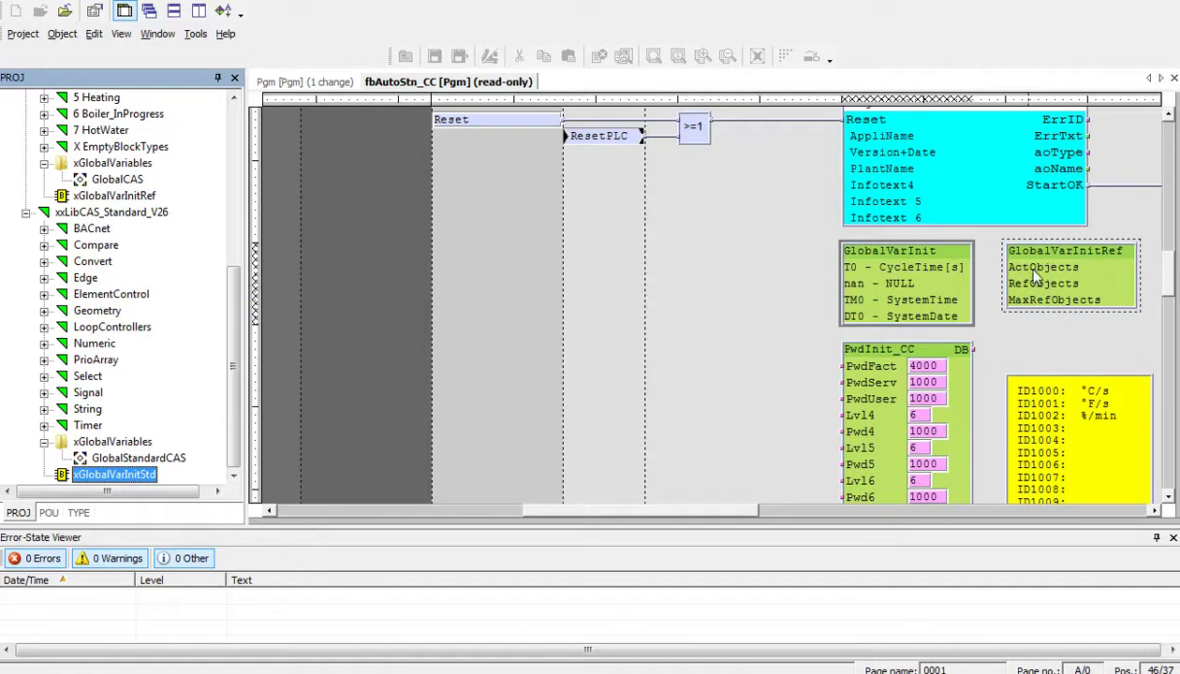
left_click(944, 290)
Clear the diagram selection and fold xxLibCAS_Standard_V26 and xxLibCAS_AC_DH_V26 shut
left_click(527, 278)
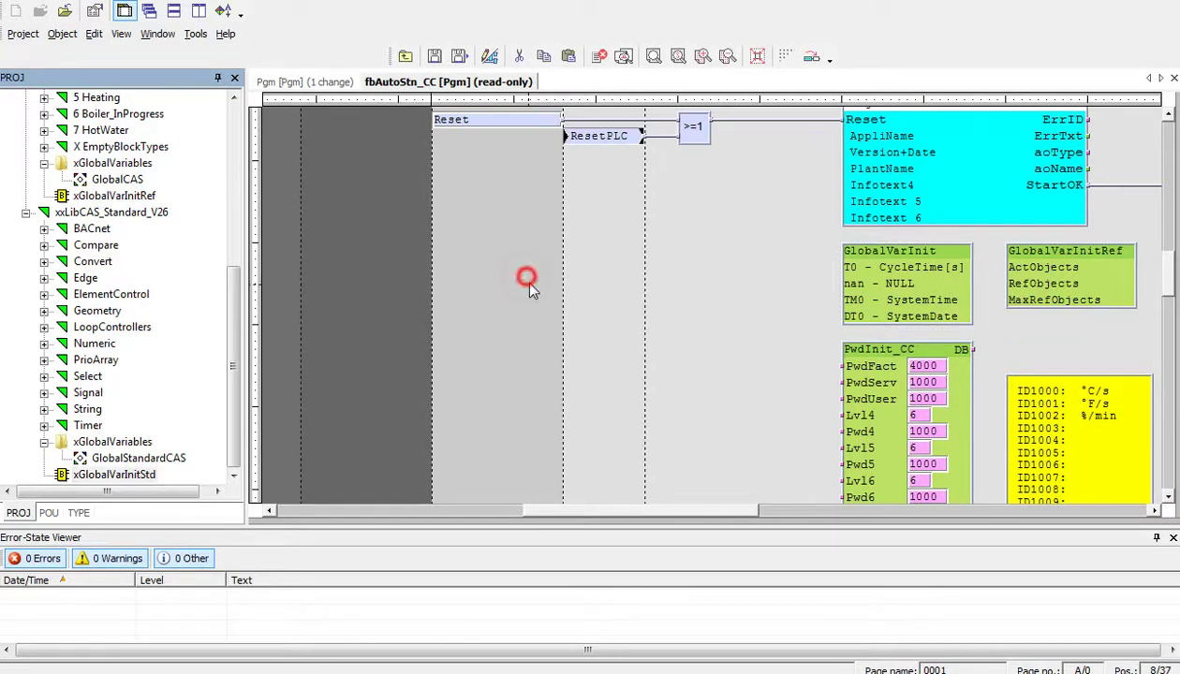
left_click(26, 213)
scroll(47, 262, "up", 1)
left_click(26, 327)
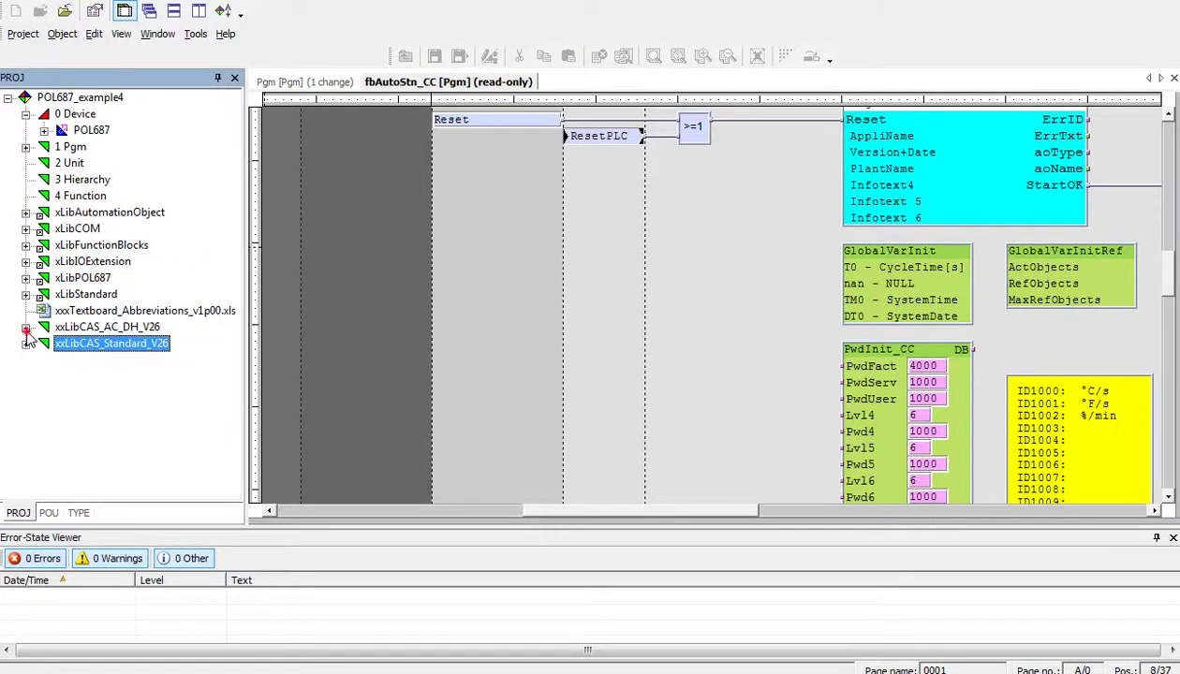